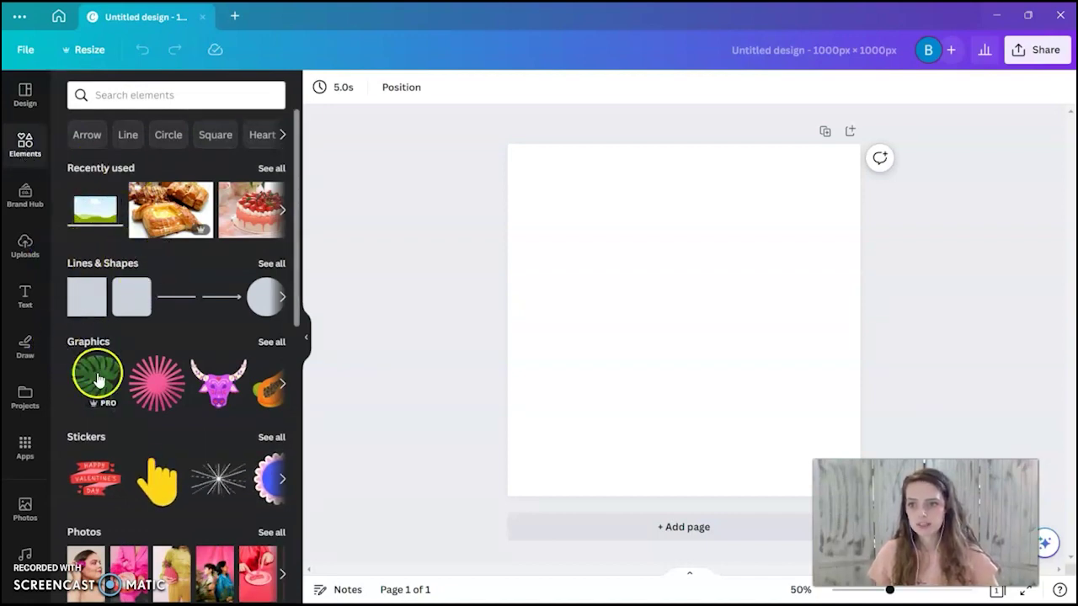
Step: Browse the full Frames collection in the elements library and add the circle frame to the blank page
scroll(126, 261, "down", 2)
scroll(132, 286, "down", 8)
scroll(126, 303, "down", 1)
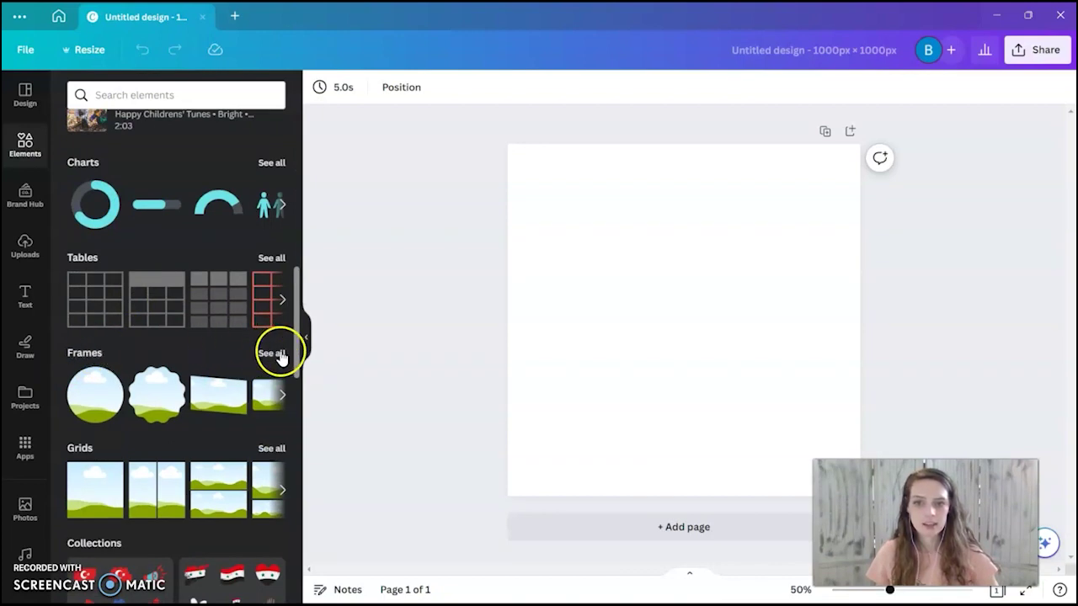
left_click(267, 358)
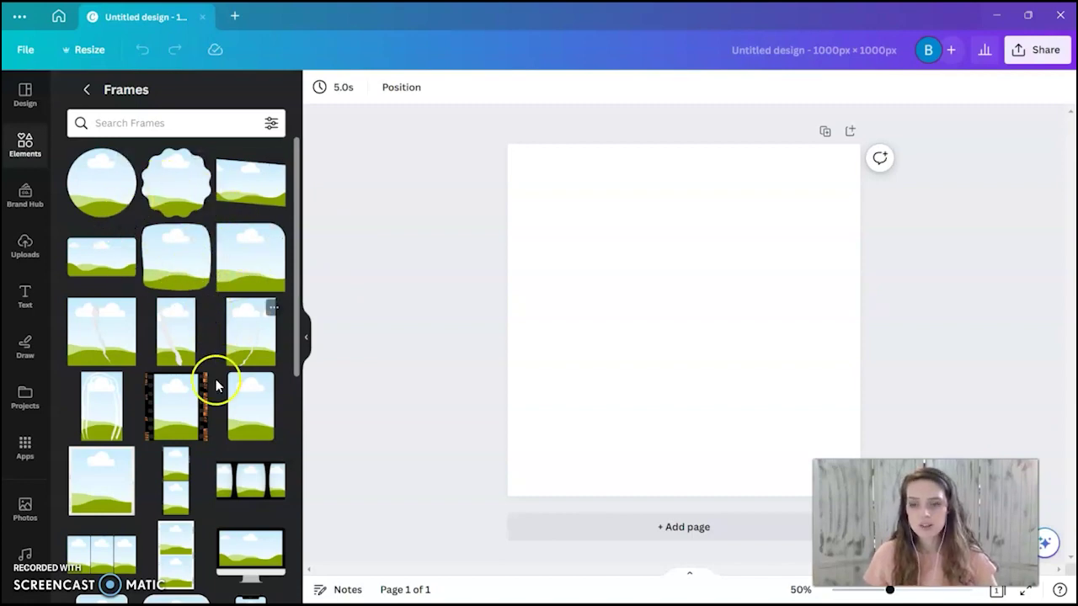
scroll(202, 383, "down", 2)
scroll(189, 391, "down", 4)
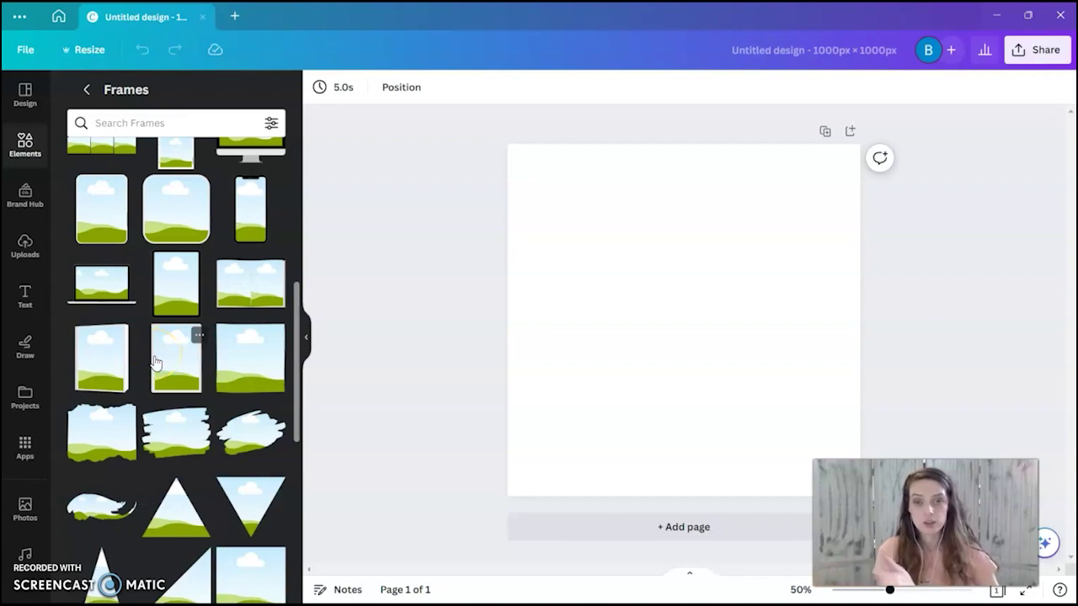
scroll(148, 337, "up", 10)
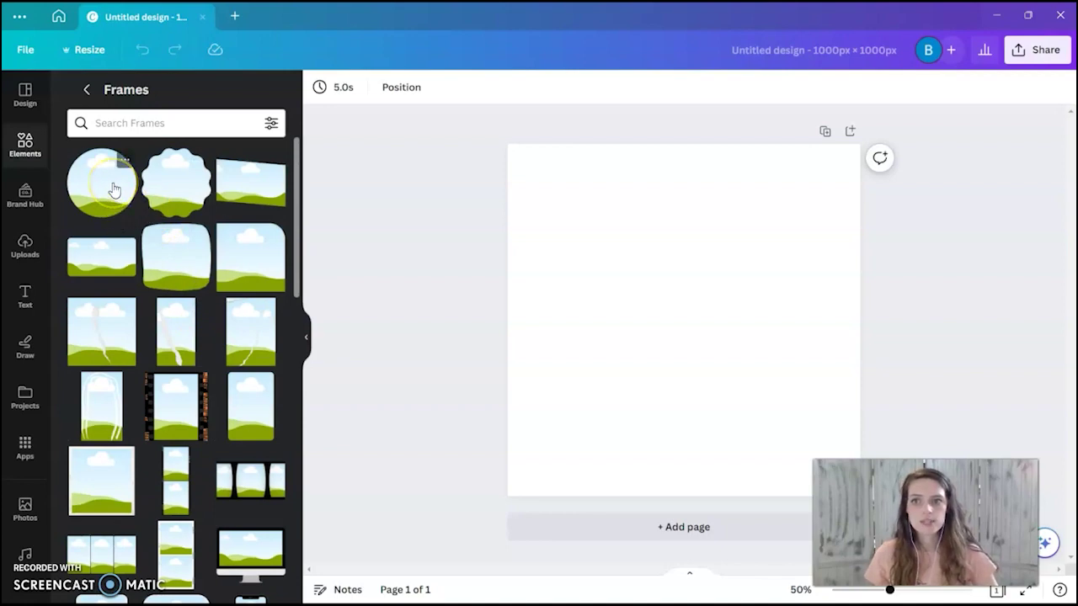
left_click(100, 194)
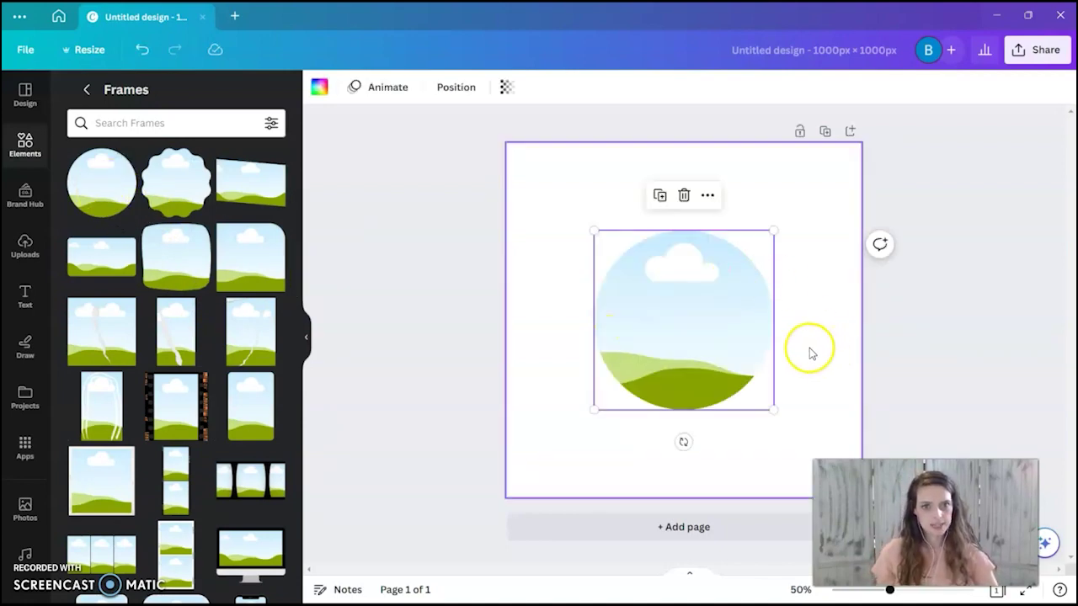
Step: Enlarge the circle frame and centre it horizontally, slightly above the middle of the page
left_click_drag(675, 340, 618, 319)
left_click_drag(716, 392, 776, 449)
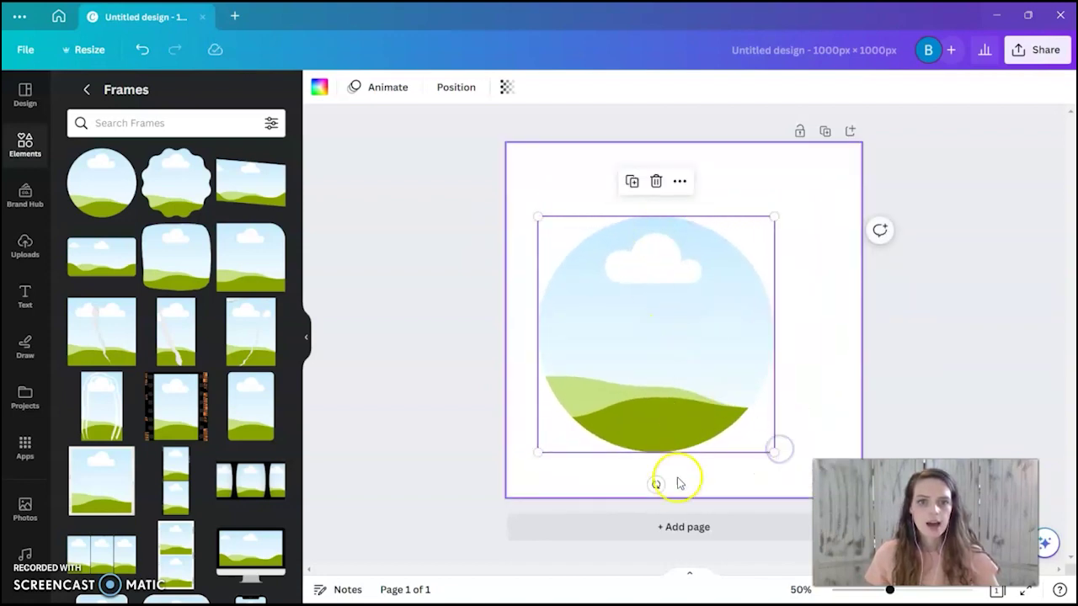
left_click_drag(627, 487, 658, 486)
left_click_drag(627, 391, 661, 349)
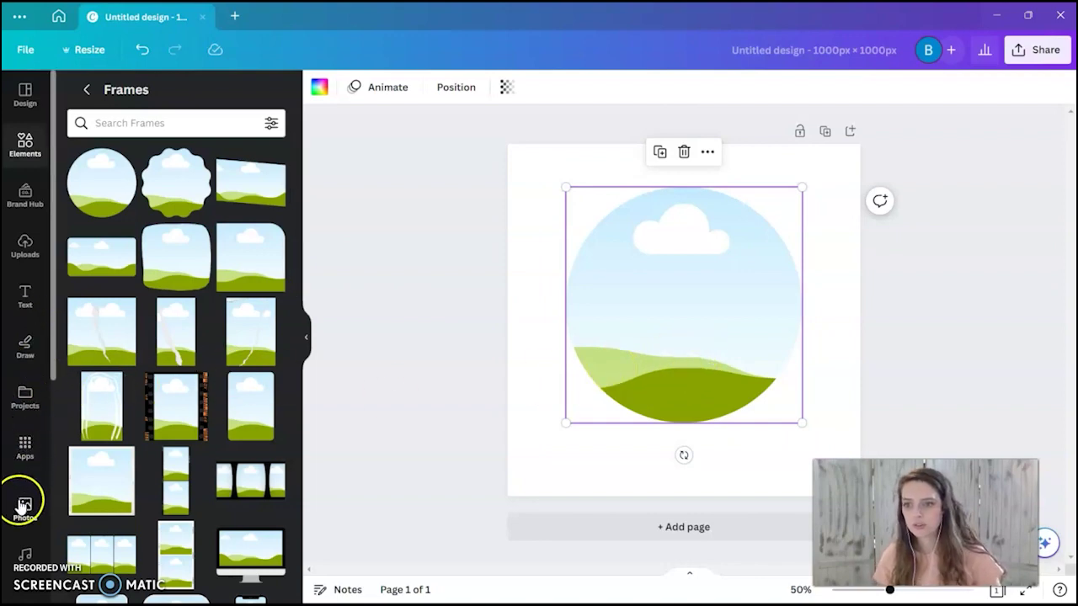
Step: Find the photo of the sleeping orange cat in the photo library and place it inside the circle frame
scroll(26, 509, "down", 1)
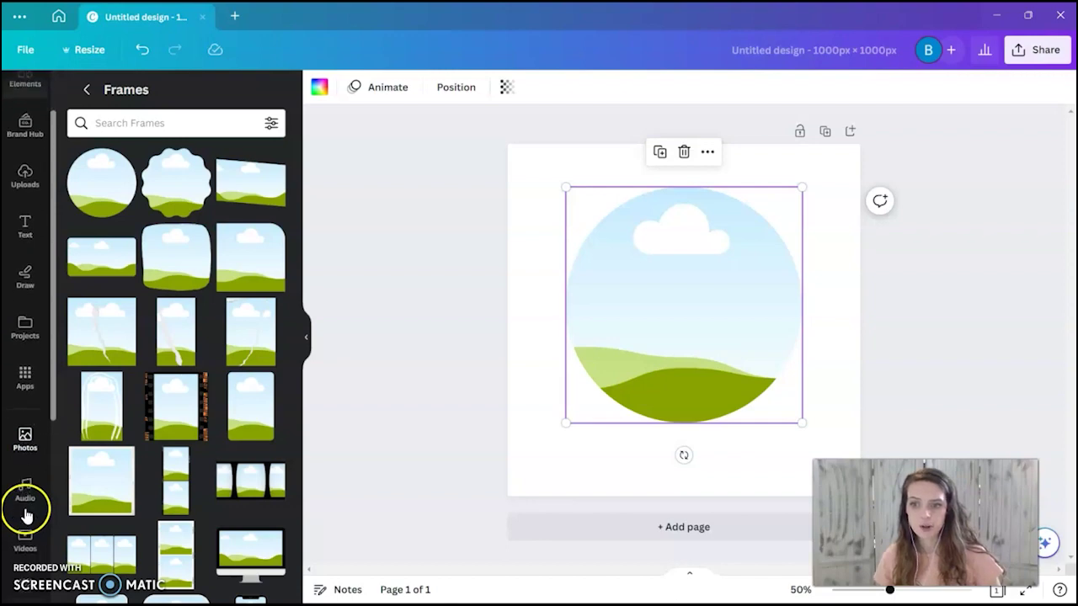
left_click(24, 442)
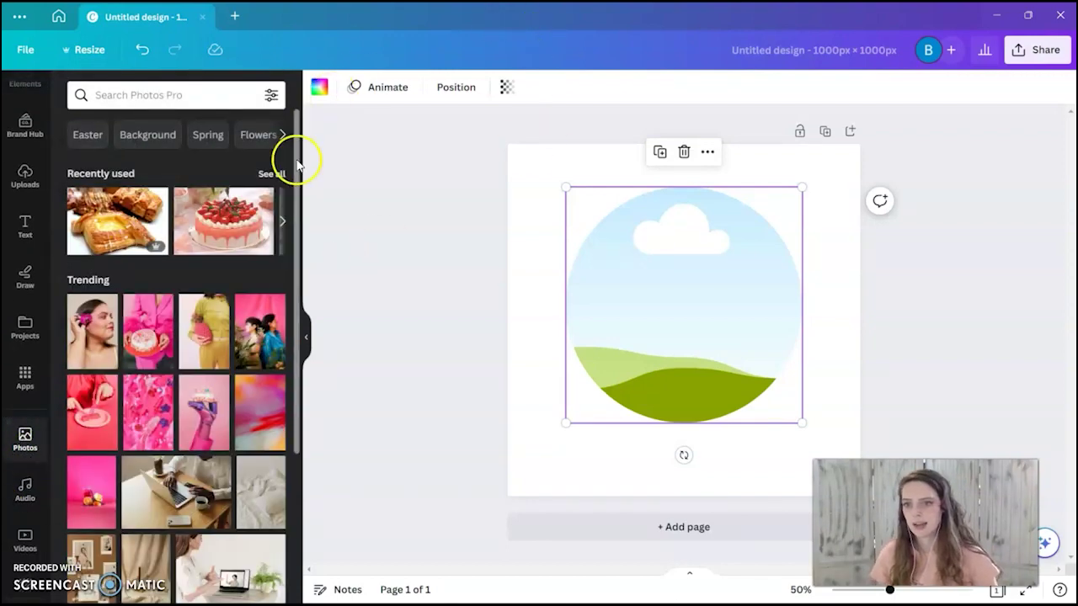
scroll(154, 357, "down", 10)
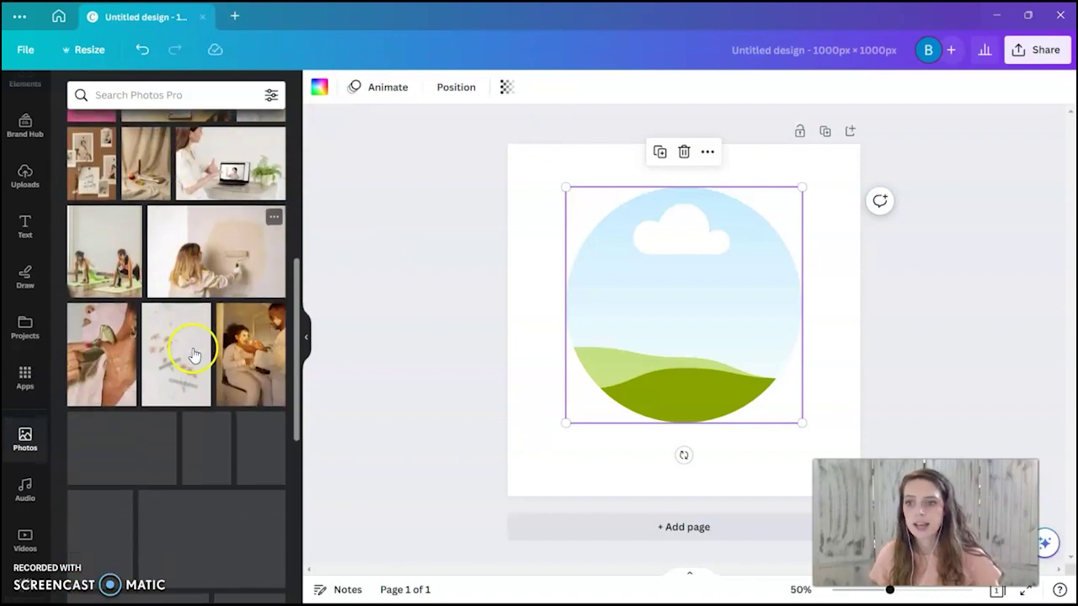
scroll(217, 318, "down", 1)
scroll(221, 354, "down", 2)
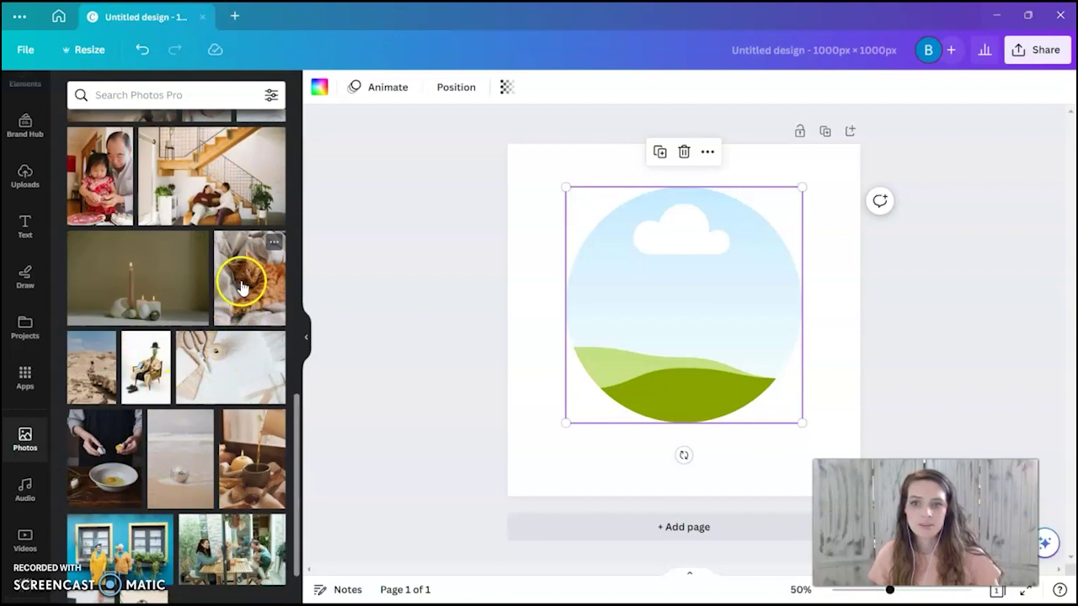
mouse_move(240, 285)
left_mouse_down()
mouse_move(272, 286)
mouse_move(241, 272)
mouse_move(238, 284)
left_mouse_up()
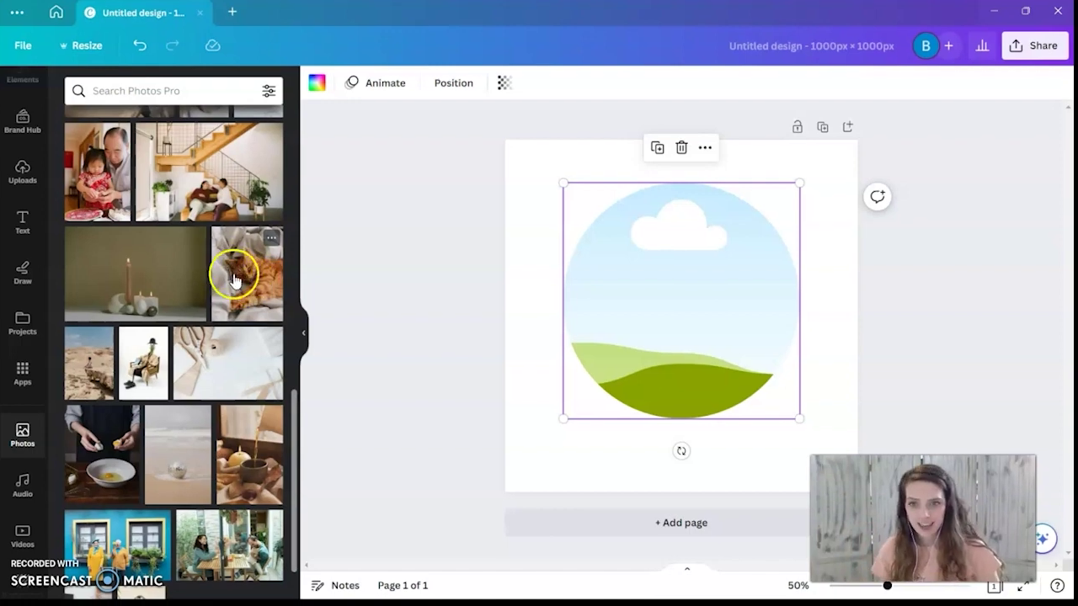
left_click_drag(234, 278, 647, 284)
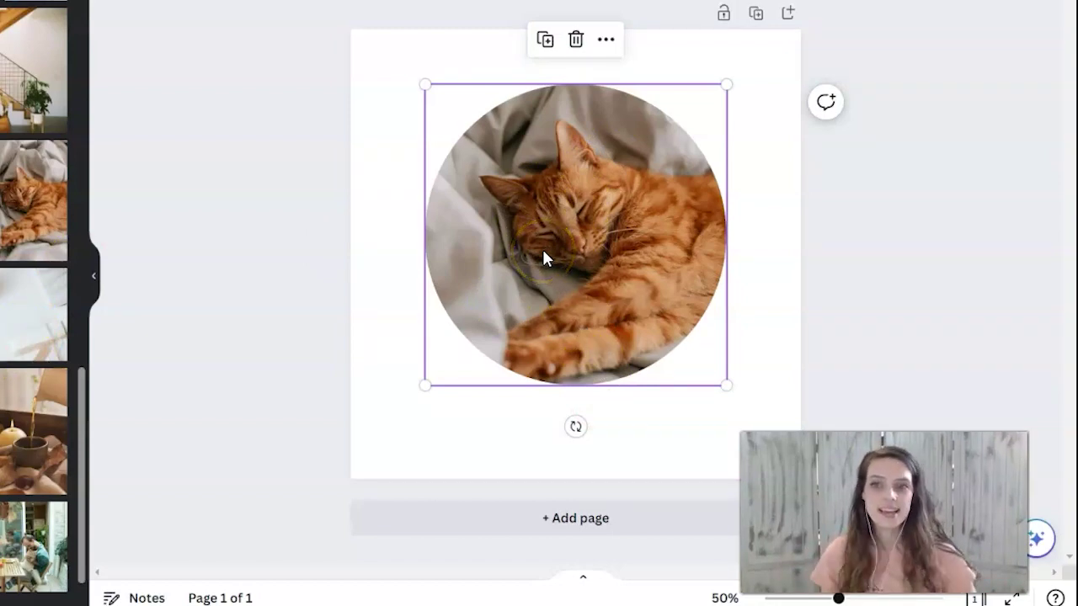
Step: Shift the cat photo upward within the circle frame so its lower edge meets the circle's bottom
double_click(590, 233)
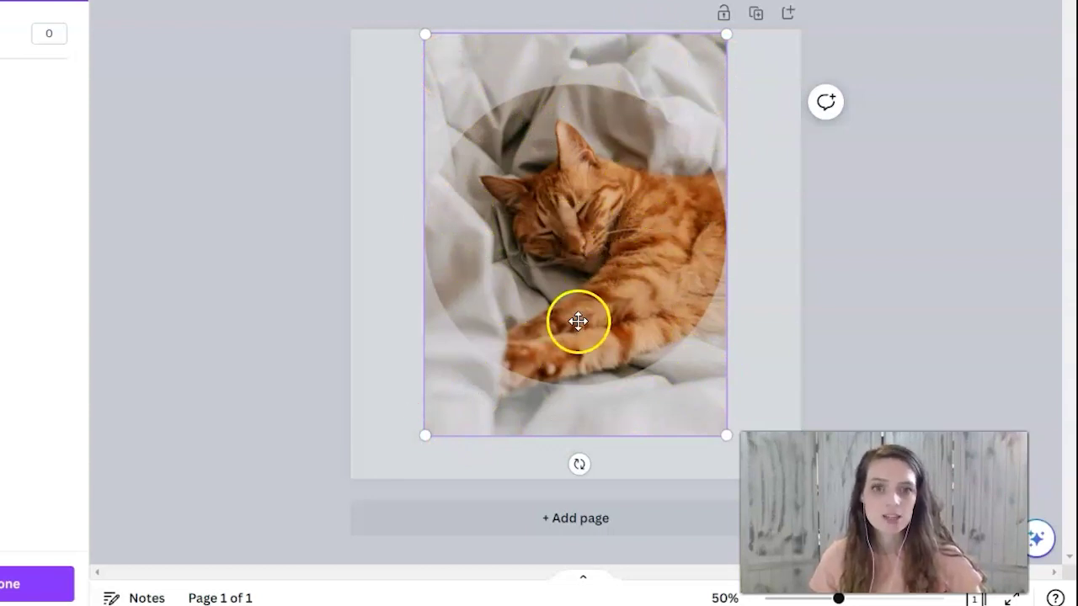
left_click_drag(579, 321, 572, 270)
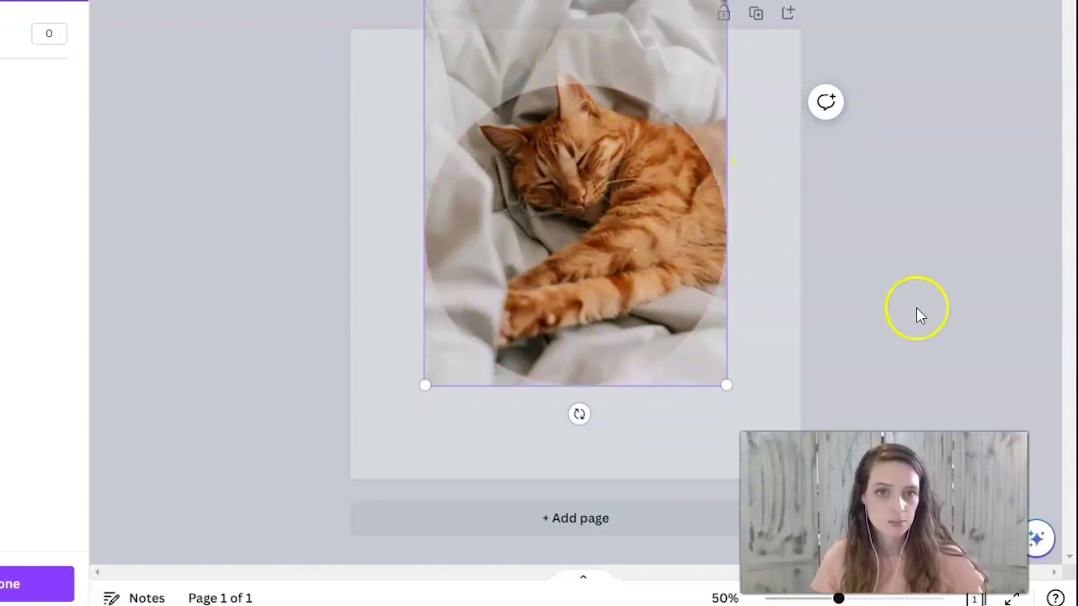
left_click(761, 289)
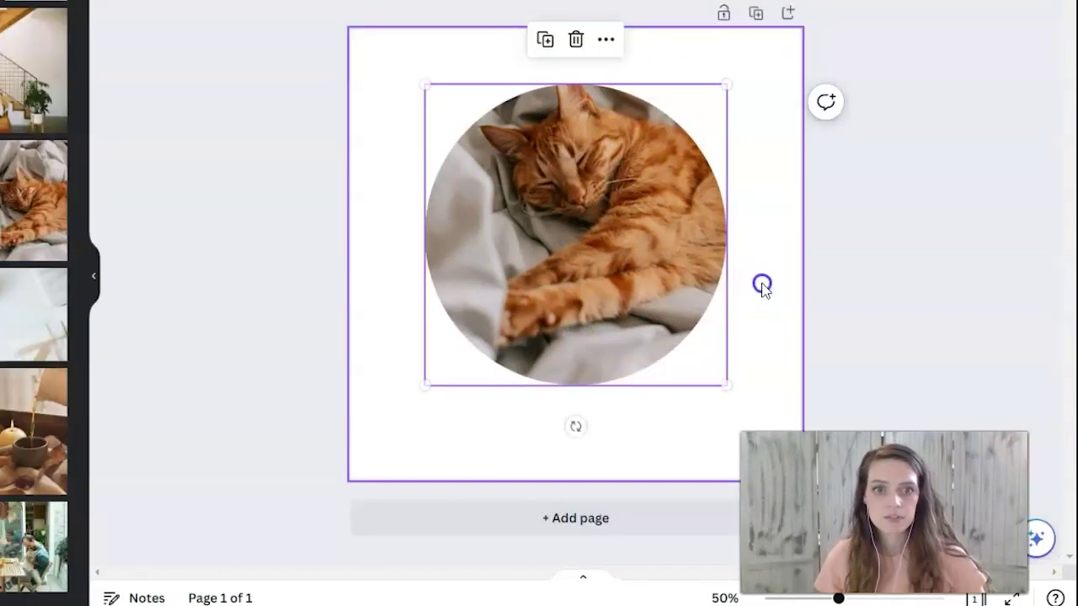
left_click(931, 318)
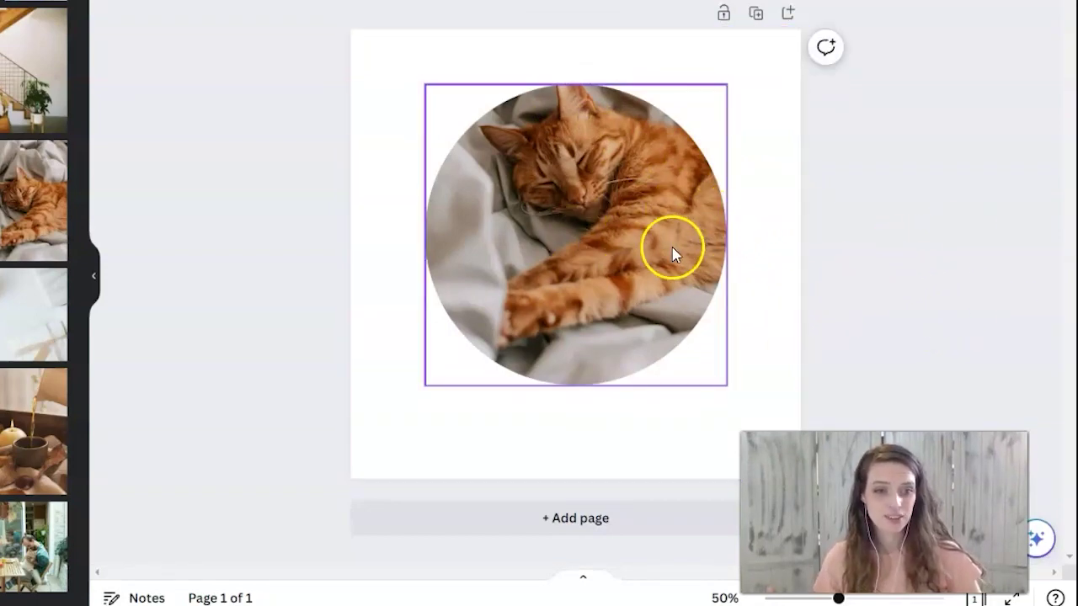
Step: Enlarge and reposition the cat photo inside the circle frame so the cat's face fills the circle
double_click(580, 226)
left_click_drag(581, 218, 583, 250)
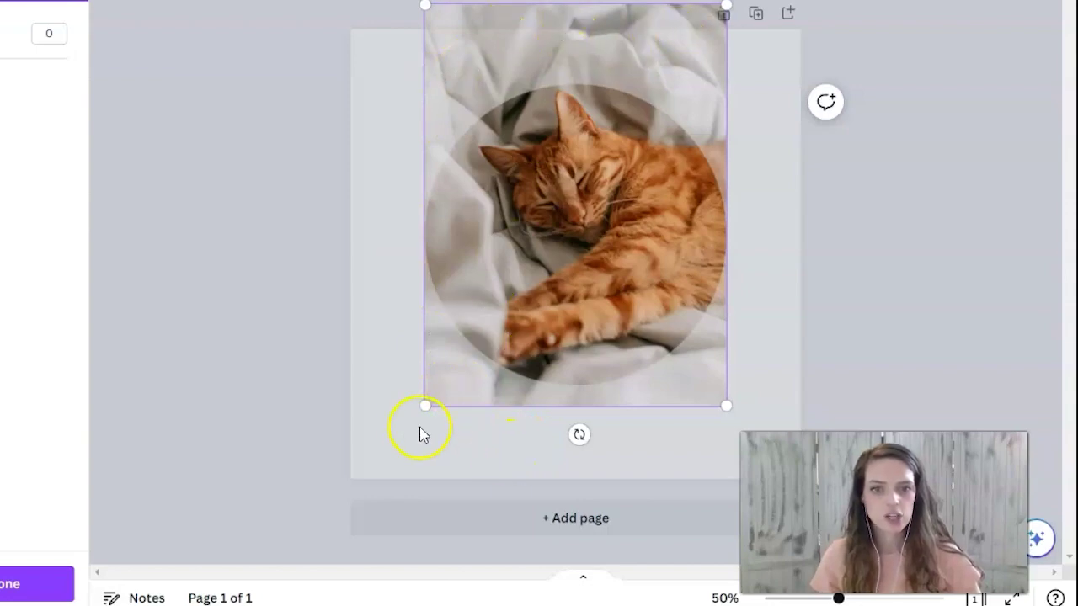
left_click_drag(424, 404, 195, 603)
left_click_drag(404, 438, 523, 392)
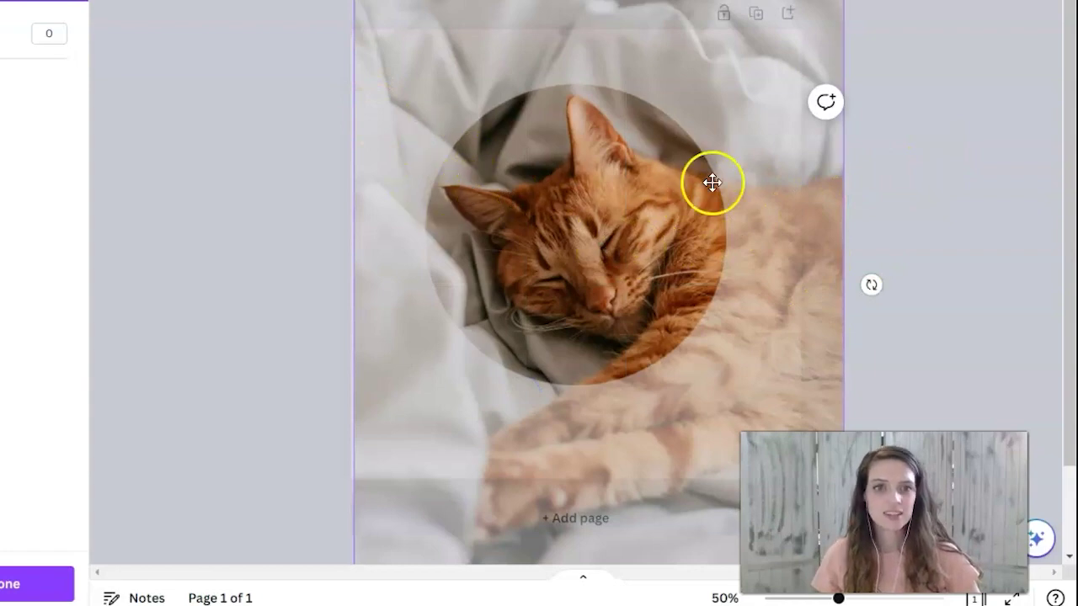
left_click(943, 168)
left_click(929, 211)
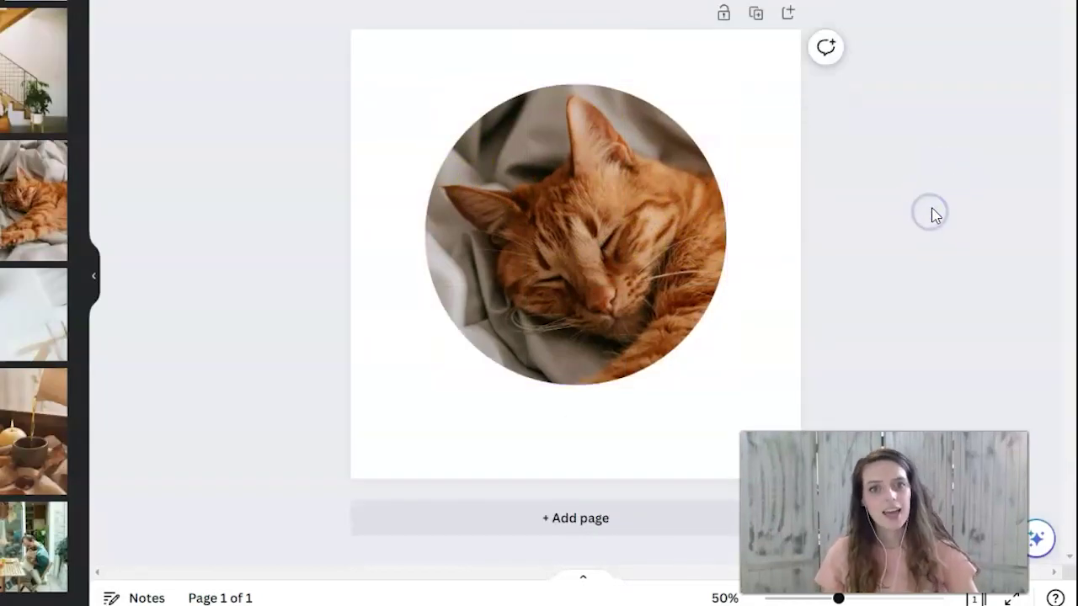
left_click(760, 214)
left_click(558, 212)
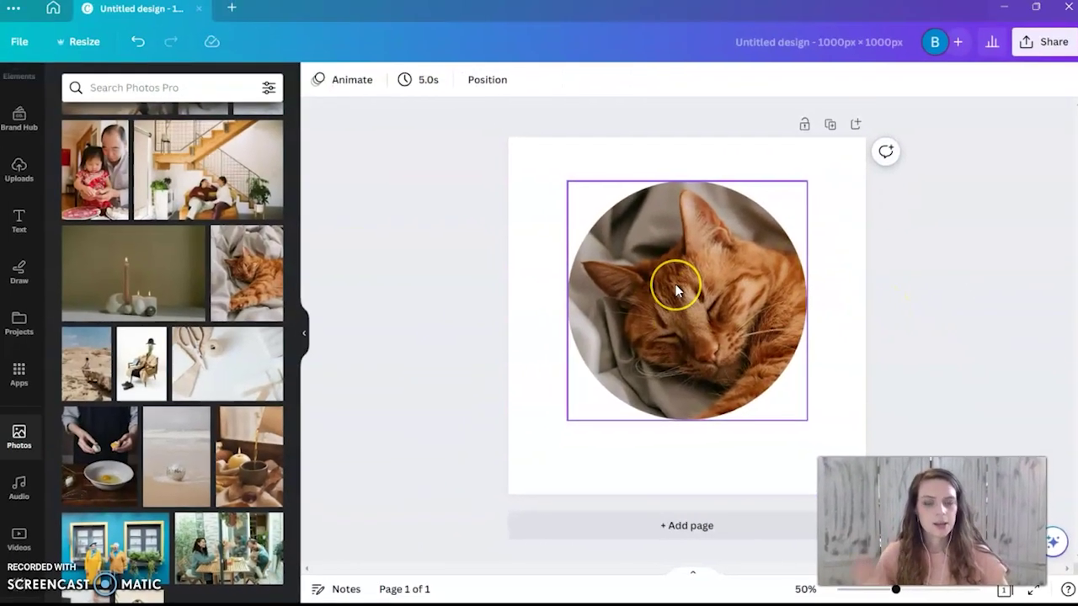
left_click(536, 321)
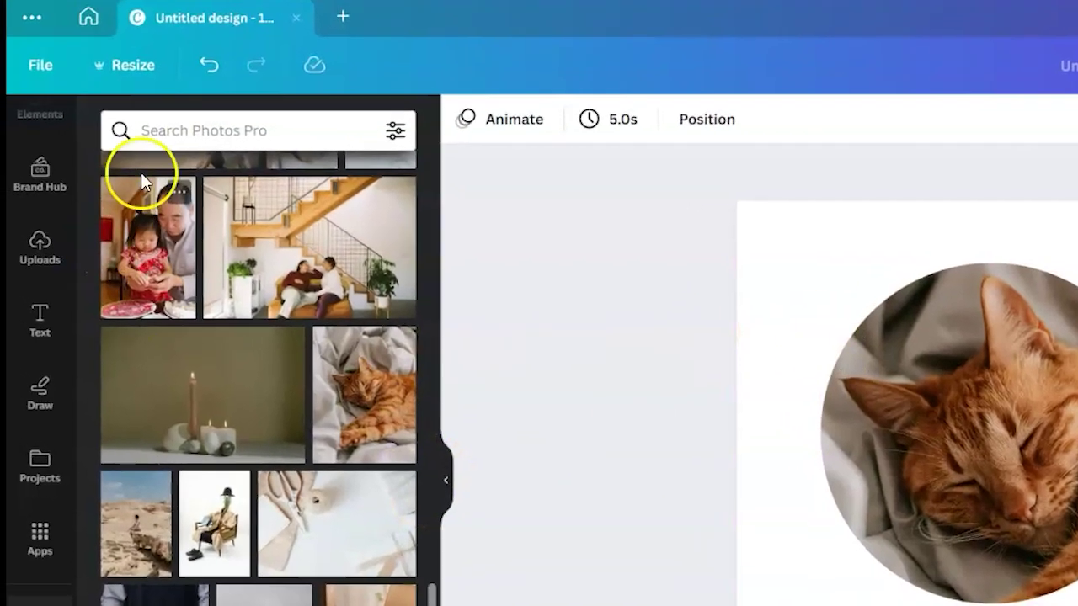
Step: Try the black-and-white puppy photo from a "dog" search in the circle frame, and undo the replacement
left_click(164, 139)
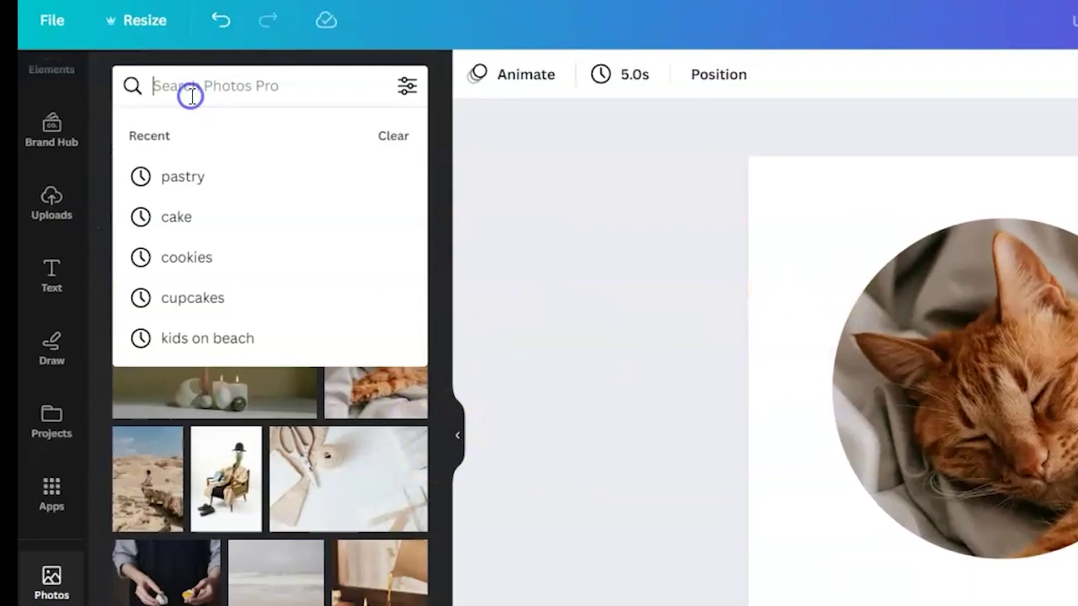
type("dog")
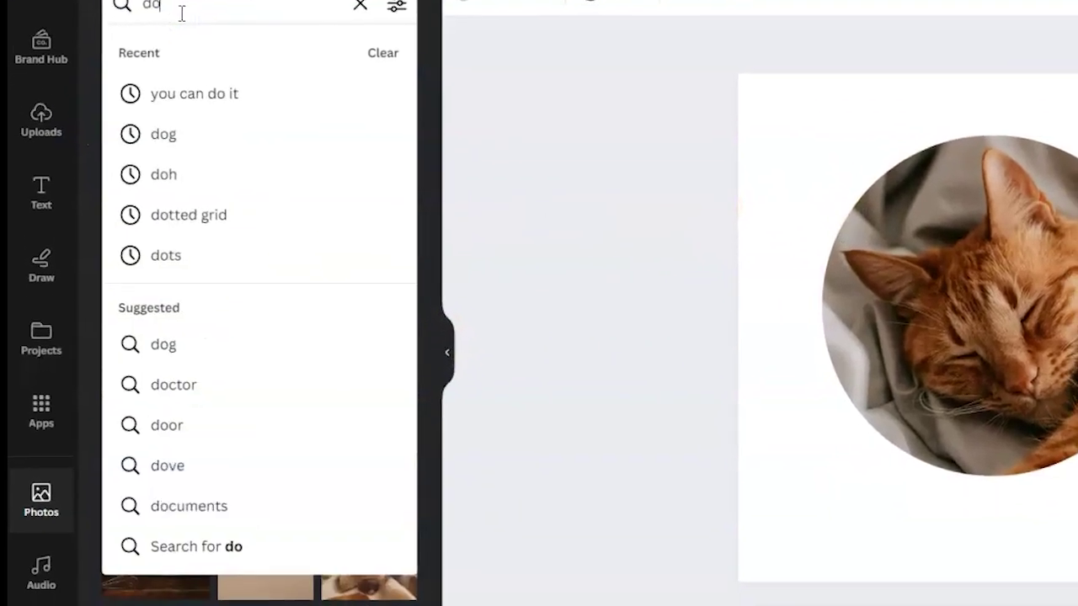
key("Return")
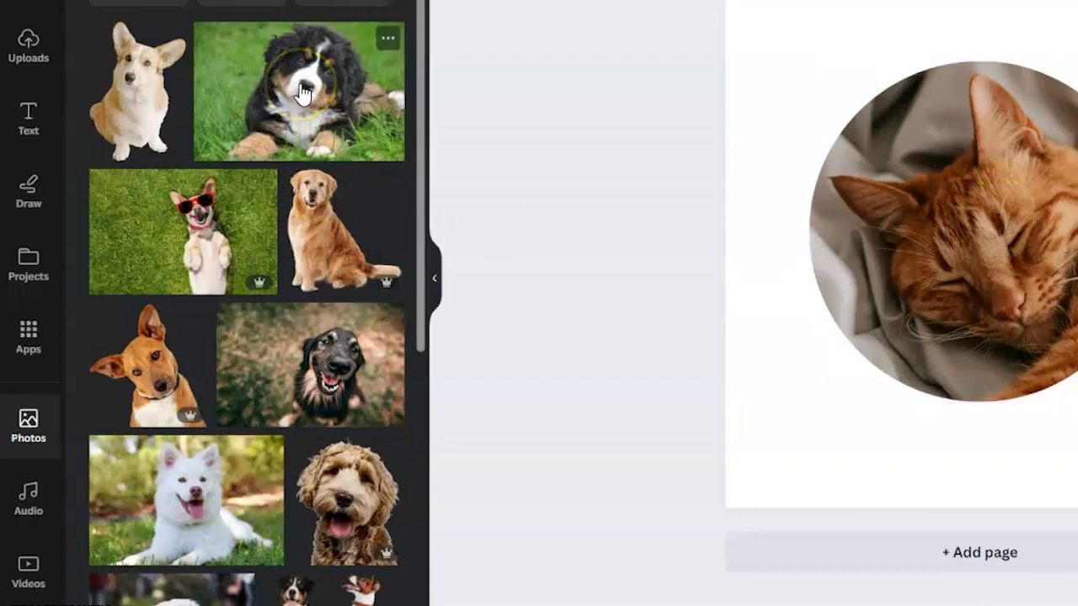
left_click_drag(301, 93, 951, 239)
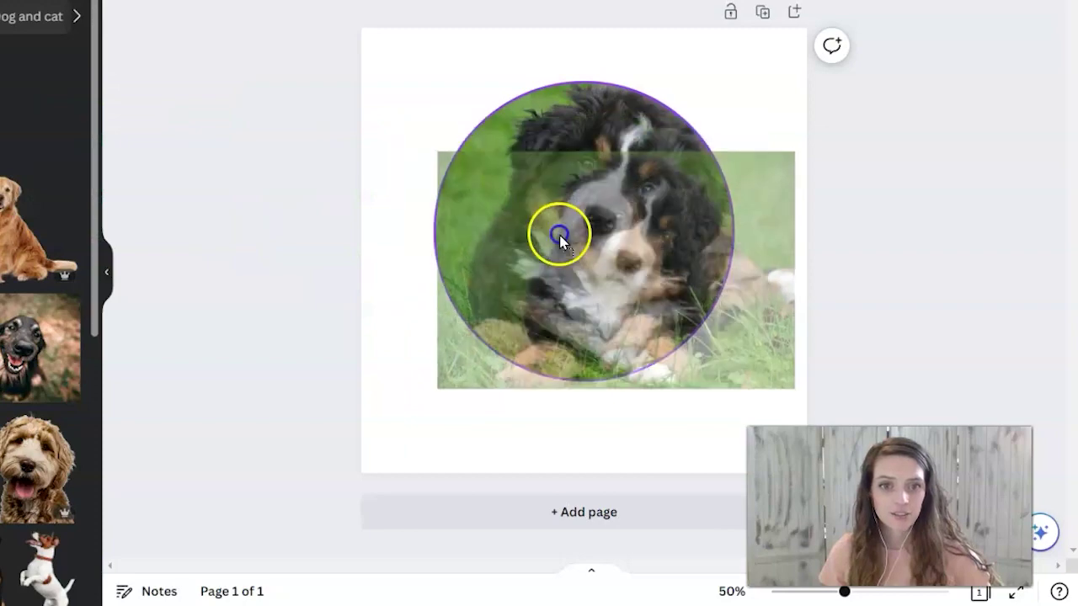
left_click_drag(560, 238, 561, 238)
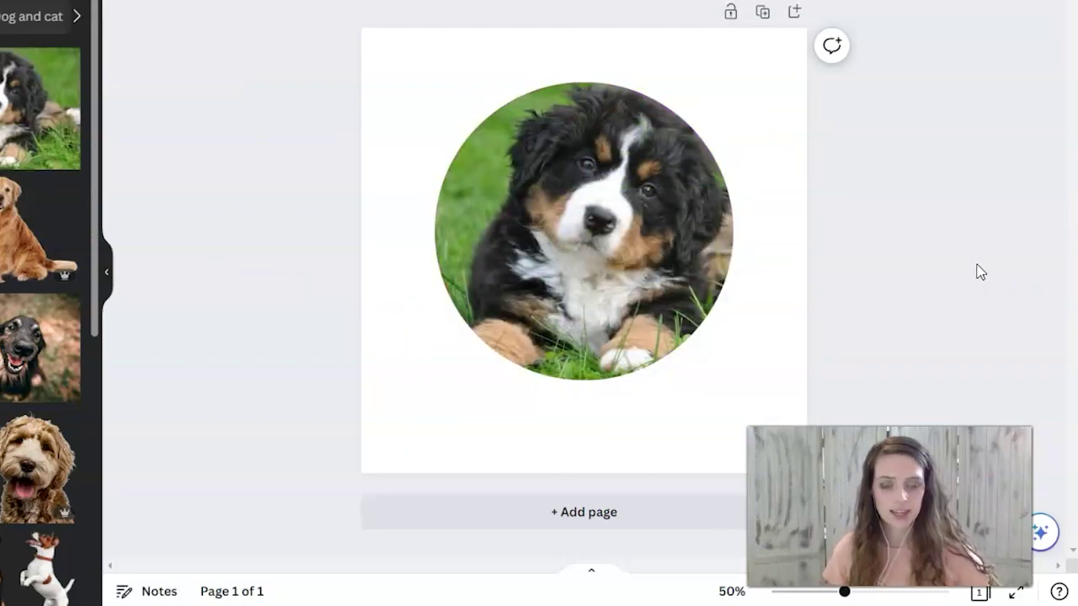
key("ctrl+z")
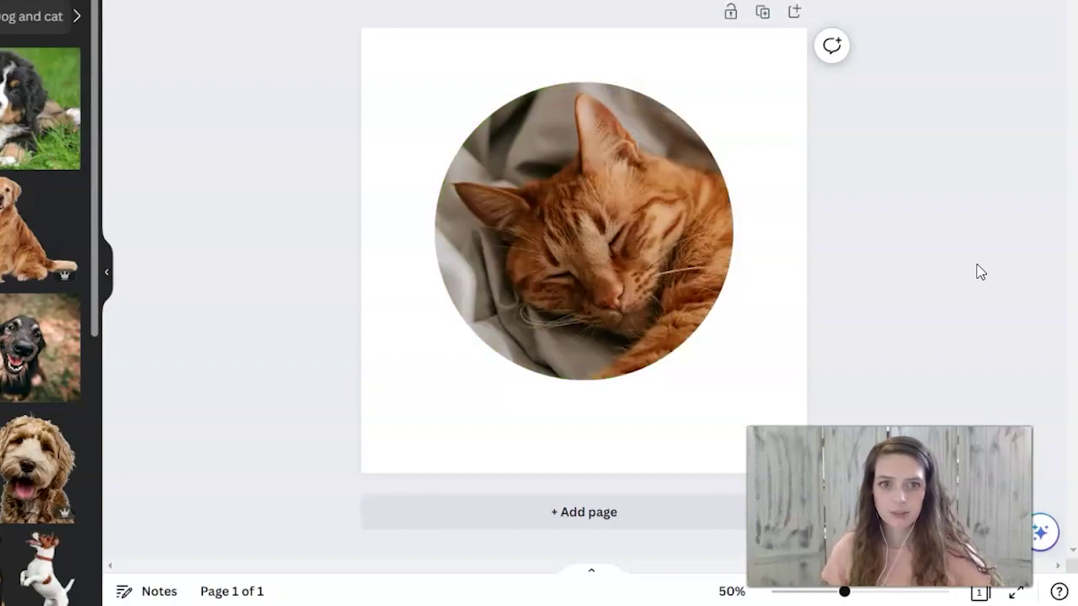
Step: Detach the cat image from the circle frame and move it aside, over the page's right edge
left_click(543, 307)
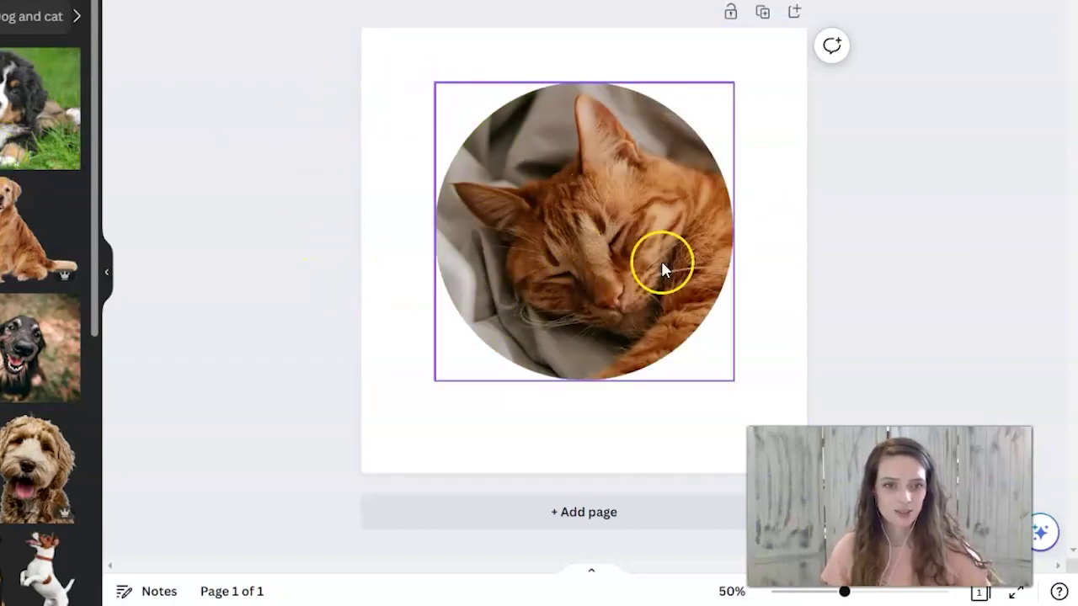
left_click(641, 271)
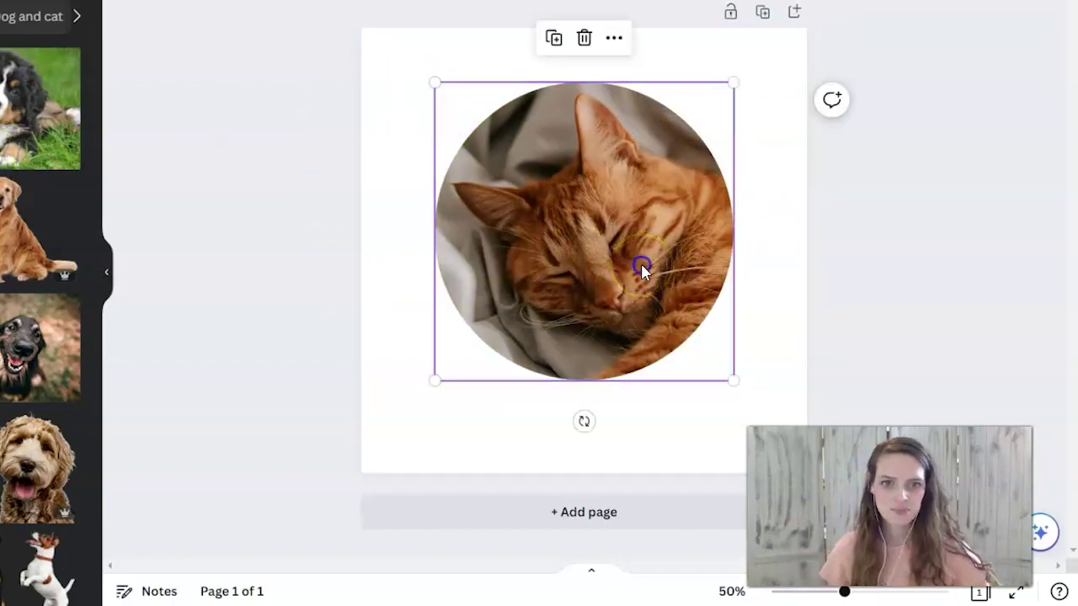
right_click(572, 221)
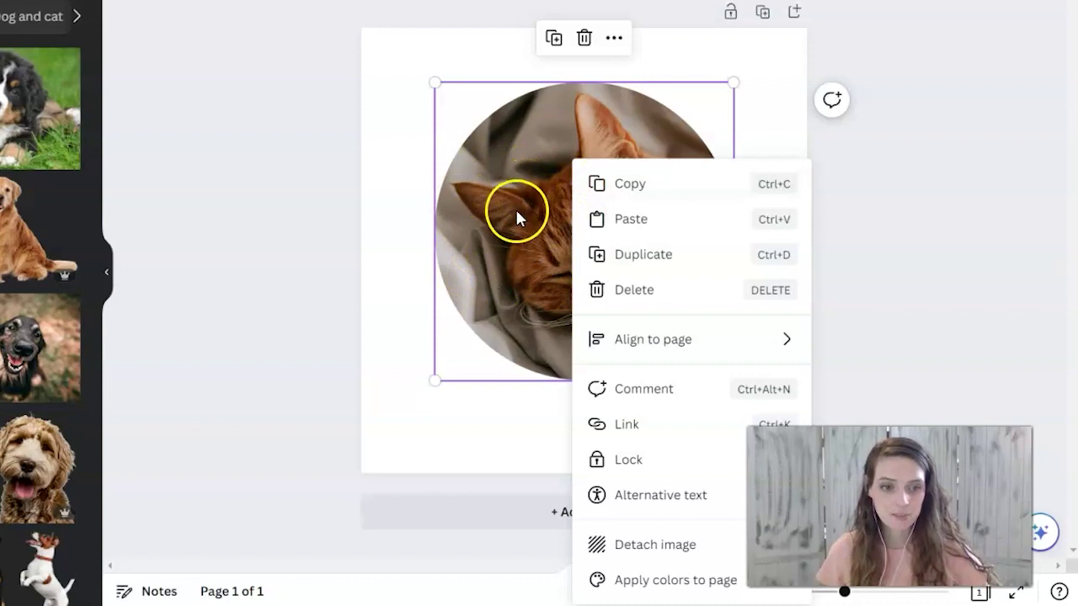
left_click(630, 549)
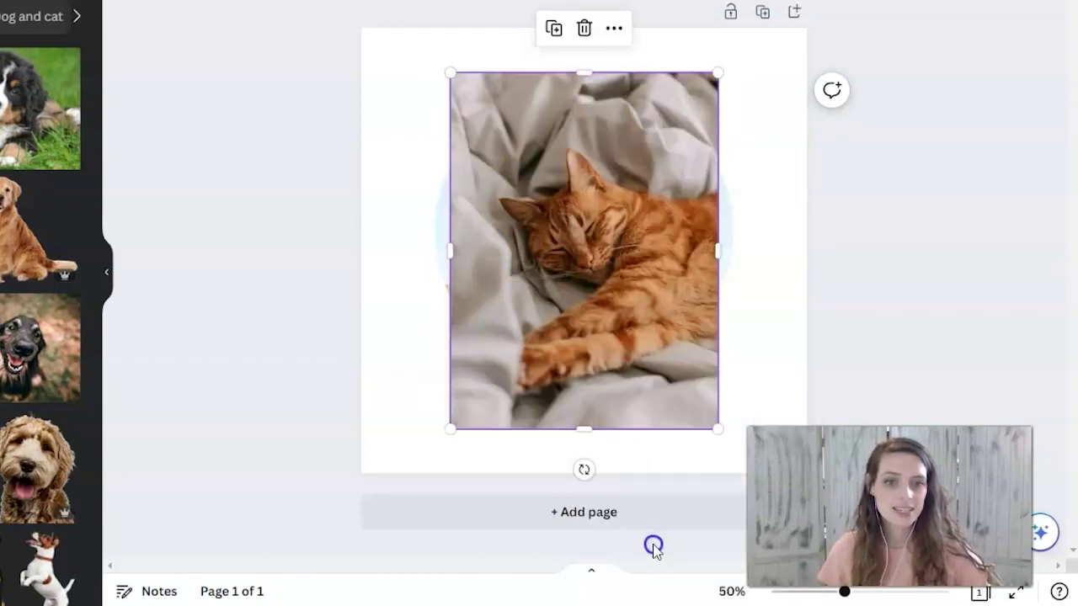
left_click_drag(527, 402, 725, 412)
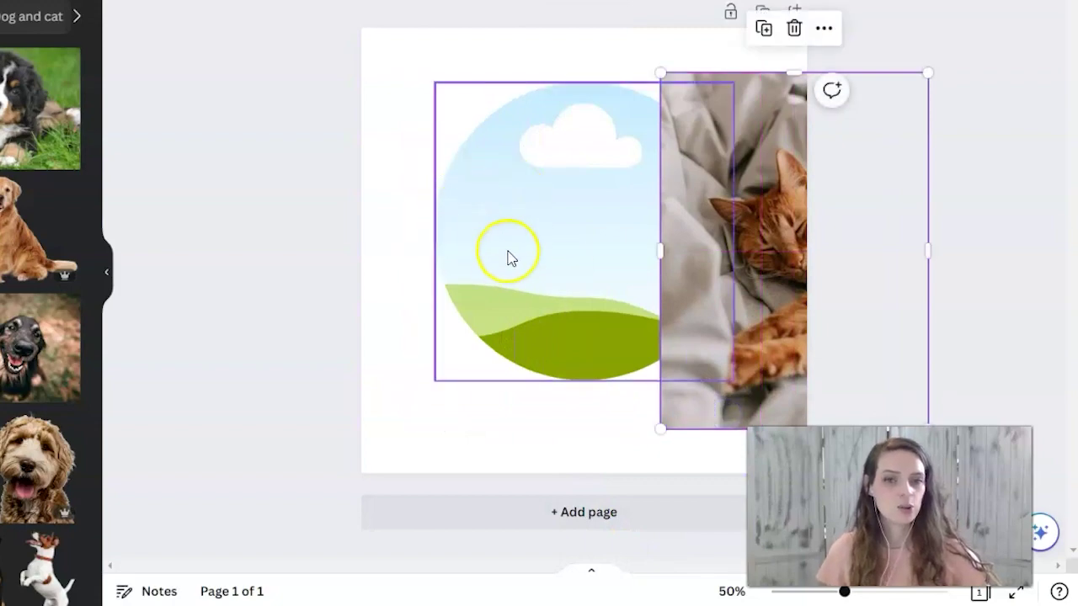
Step: Place the detached cat photo back into the circle frame, and delete the filled frame to clear the page
left_click_drag(793, 179, 753, 216)
left_click_drag(738, 409, 576, 236)
double_click(576, 235)
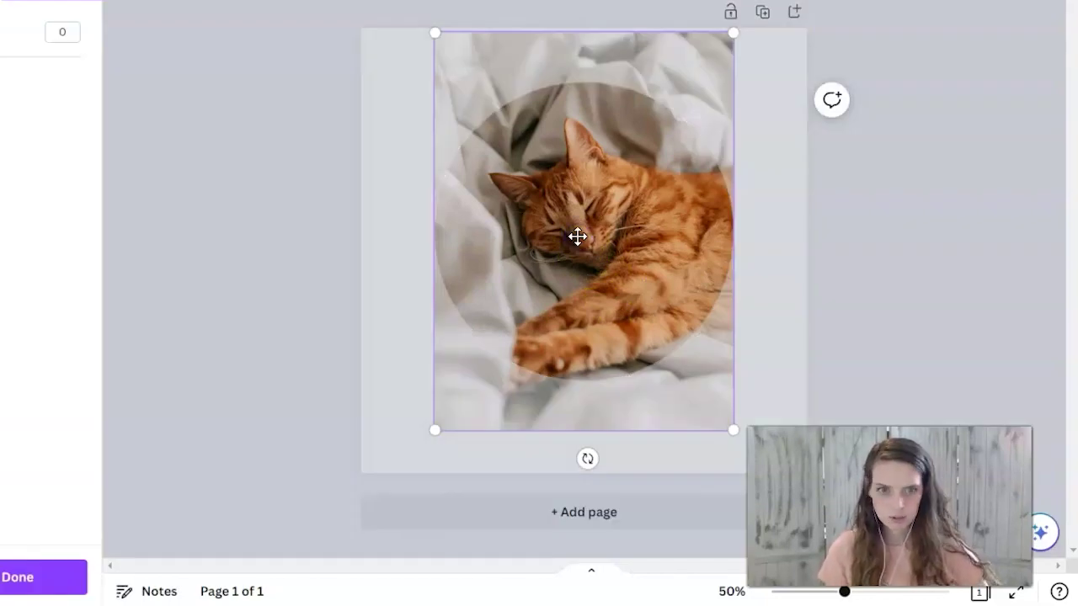
key("Delete")
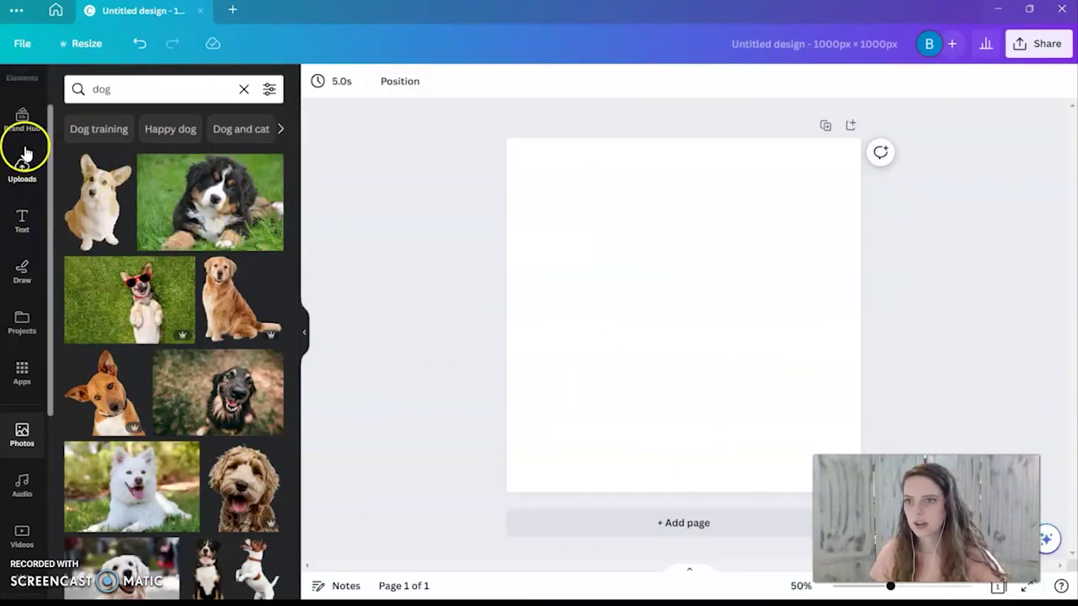
Step: Add the desktop computer frame to the blank page, enlarge it and center it across most of the page
scroll(4, 257, "up", 2)
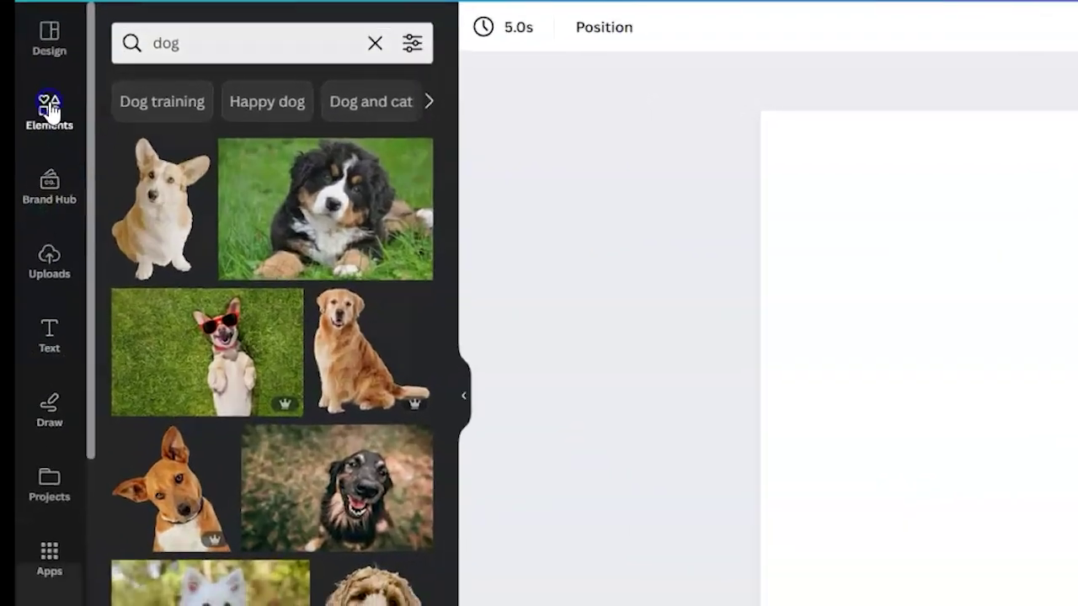
left_click(22, 137)
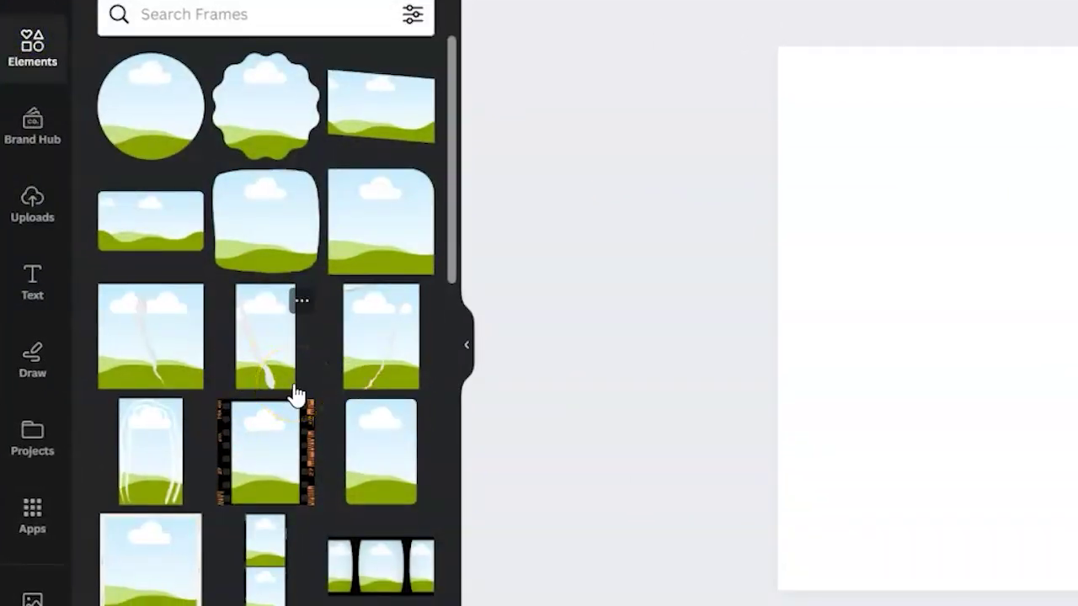
scroll(296, 394, "down", 5)
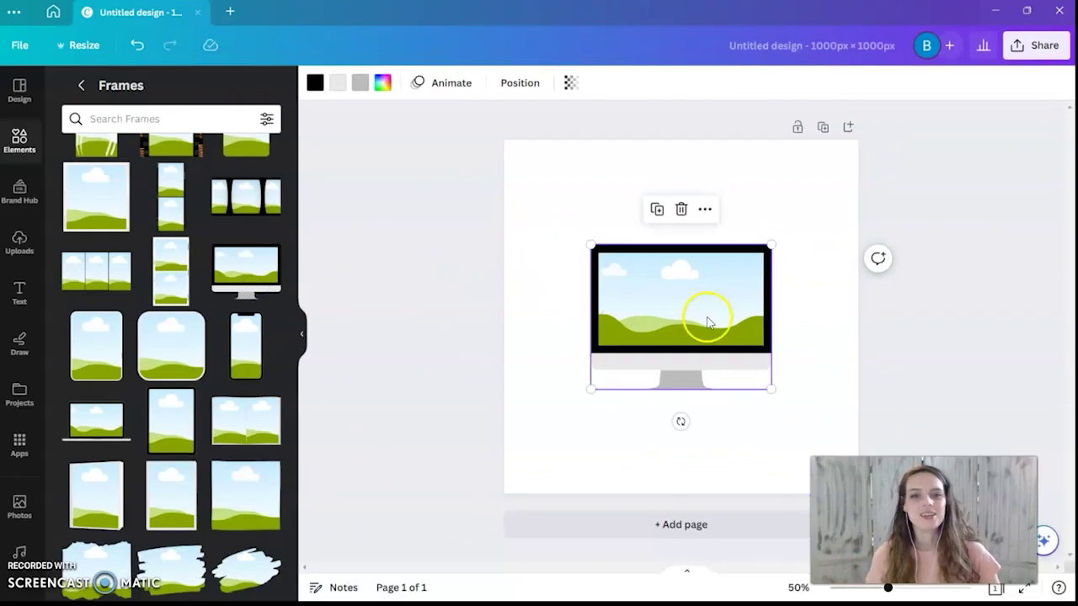
left_click_drag(638, 337, 570, 266)
left_click_drag(729, 344, 844, 435)
left_click_drag(722, 391, 713, 390)
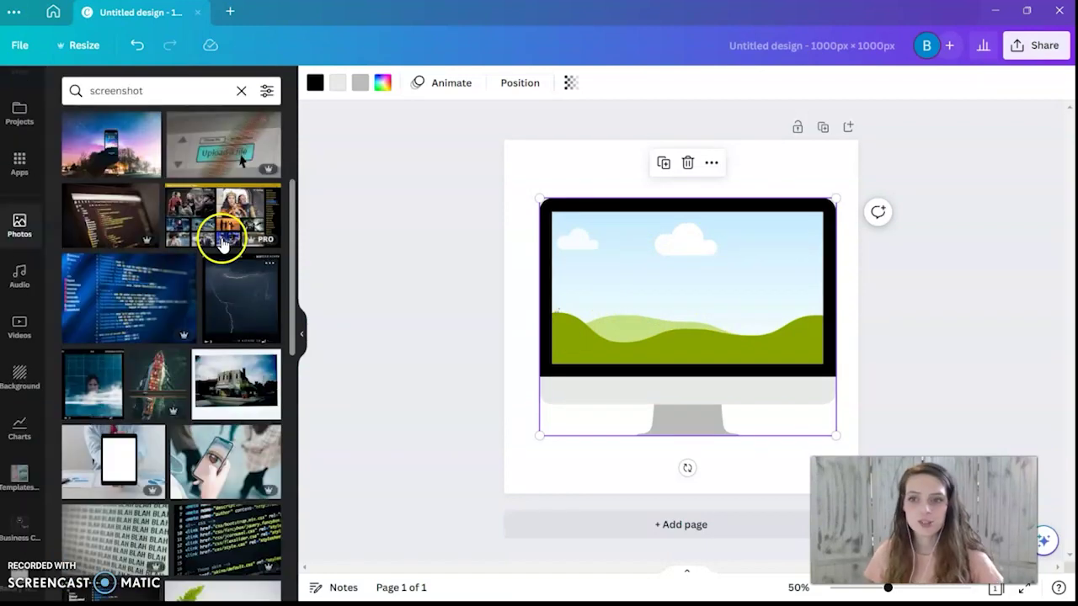
Step: Fill the computer frame's screen with the "Best New Films of the Year" photo from the "screenshot" search
left_click_drag(224, 234, 629, 287)
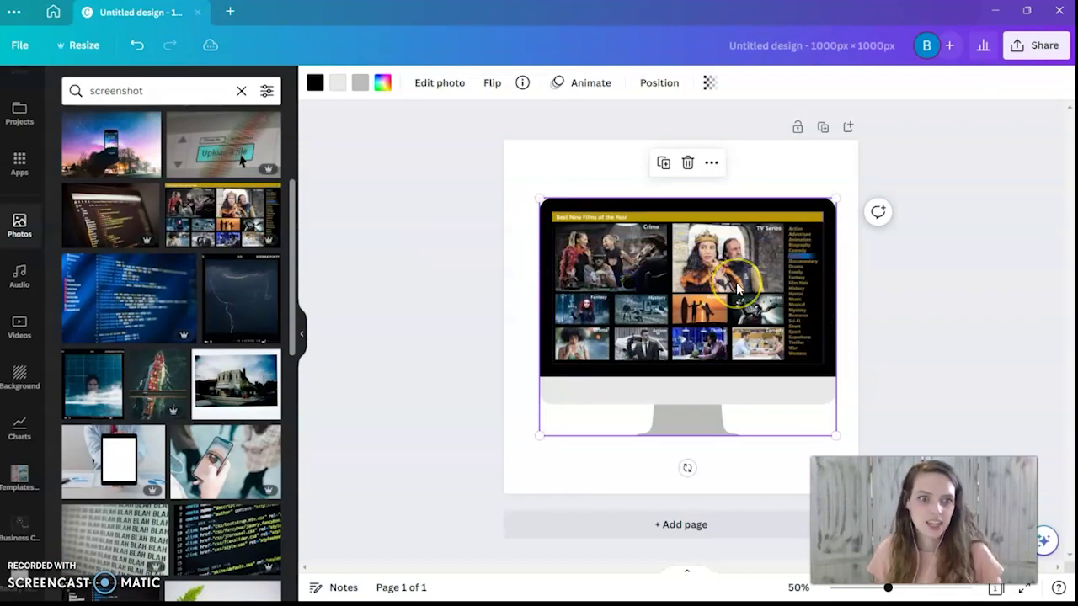
left_click(973, 359)
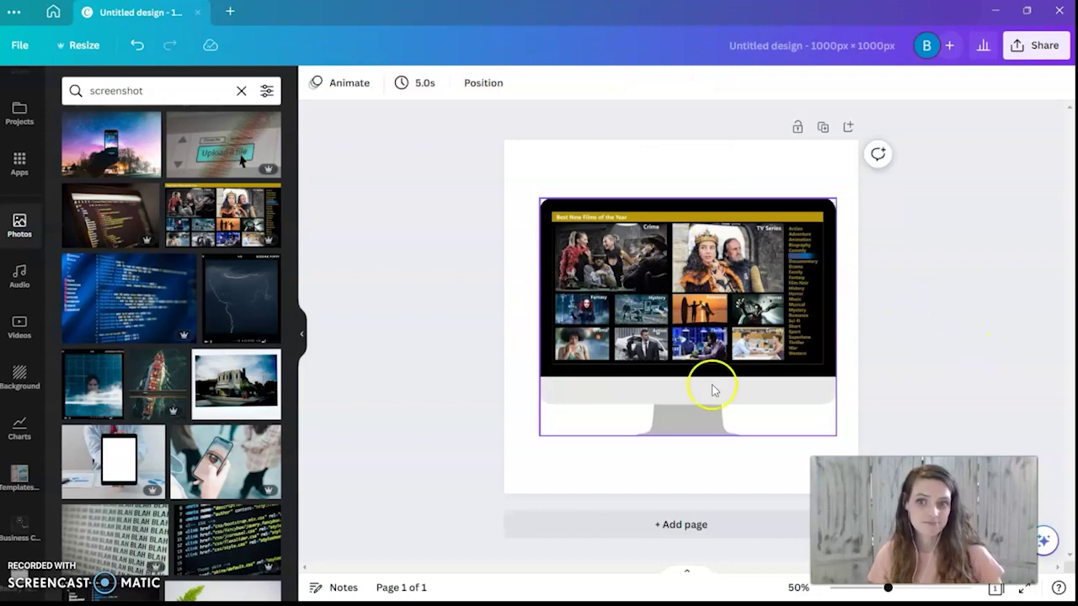
Step: Add the smartphone frame, shrink it slightly and place it over the computer's lower-left corner
left_click(19, 164)
scroll(21, 127, "up", 4)
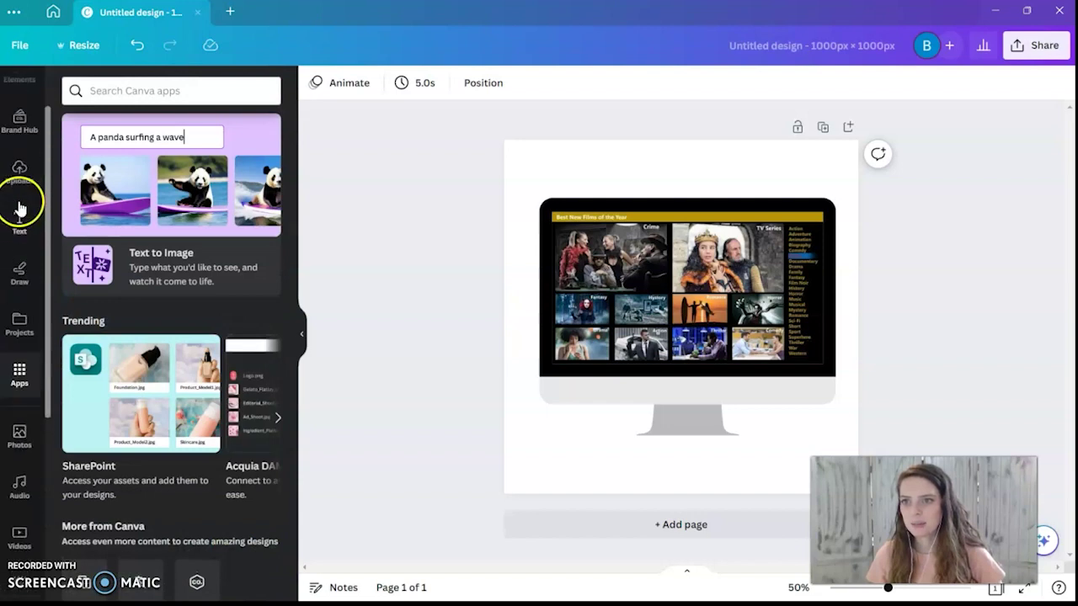
left_click(20, 141)
left_click(180, 232)
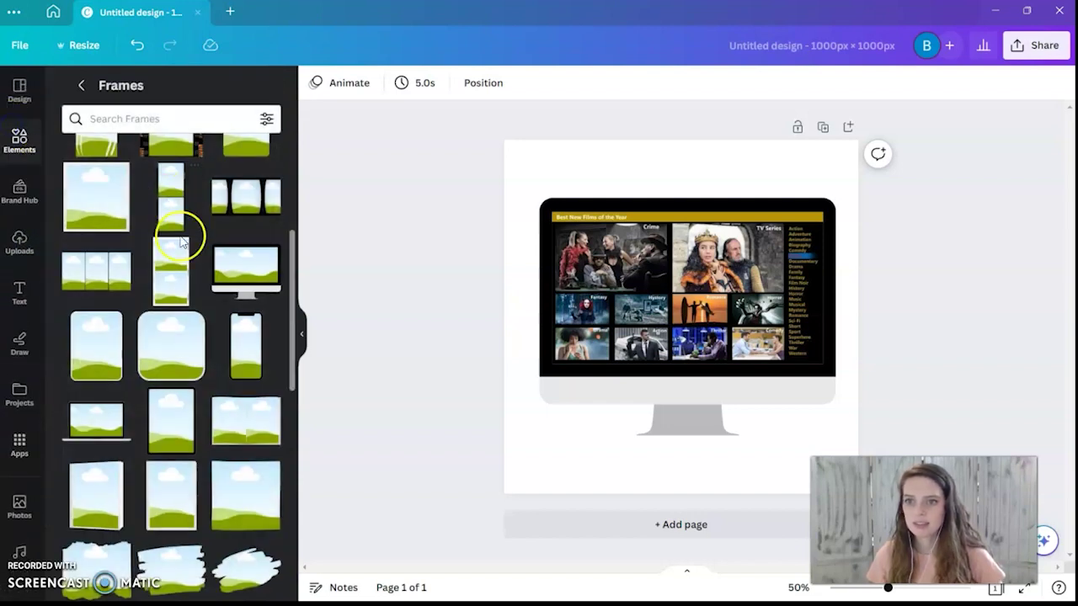
left_click(246, 364)
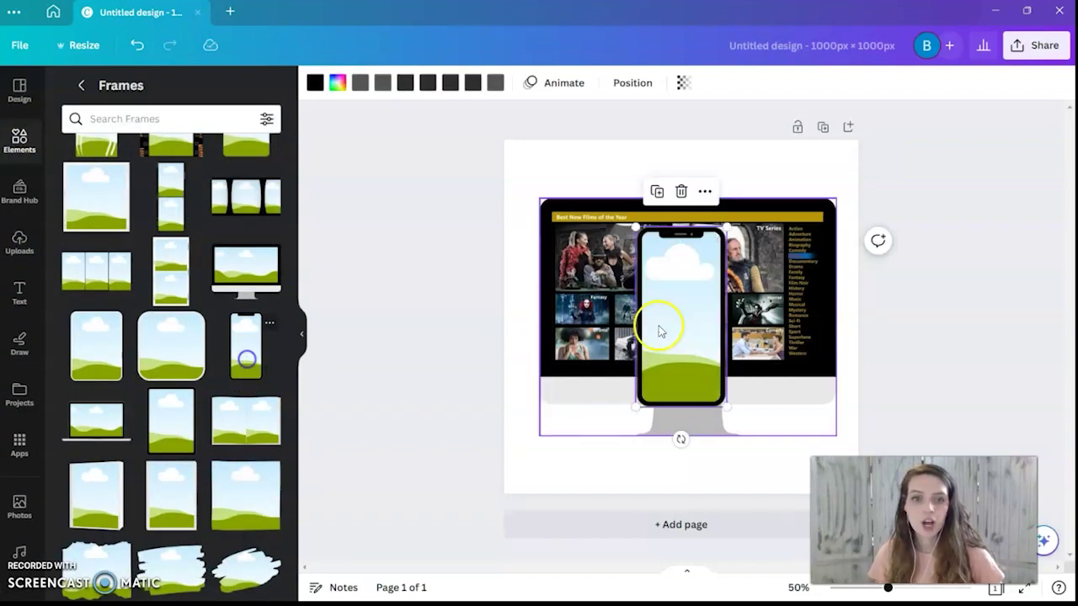
left_click_drag(695, 303, 582, 428)
left_click_drag(601, 305, 584, 342)
left_click_drag(563, 420, 575, 410)
left_click(684, 435)
left_click(707, 465)
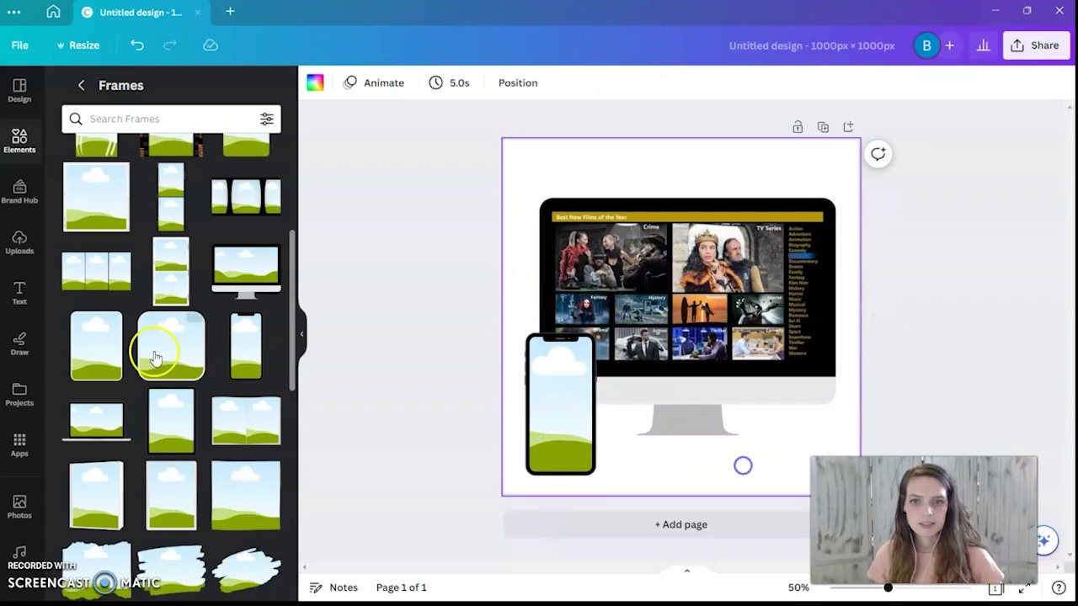
Step: Fill the phone frame with the 22-second video of a woman in 3D glasses from a "movie" video search
left_click(20, 503)
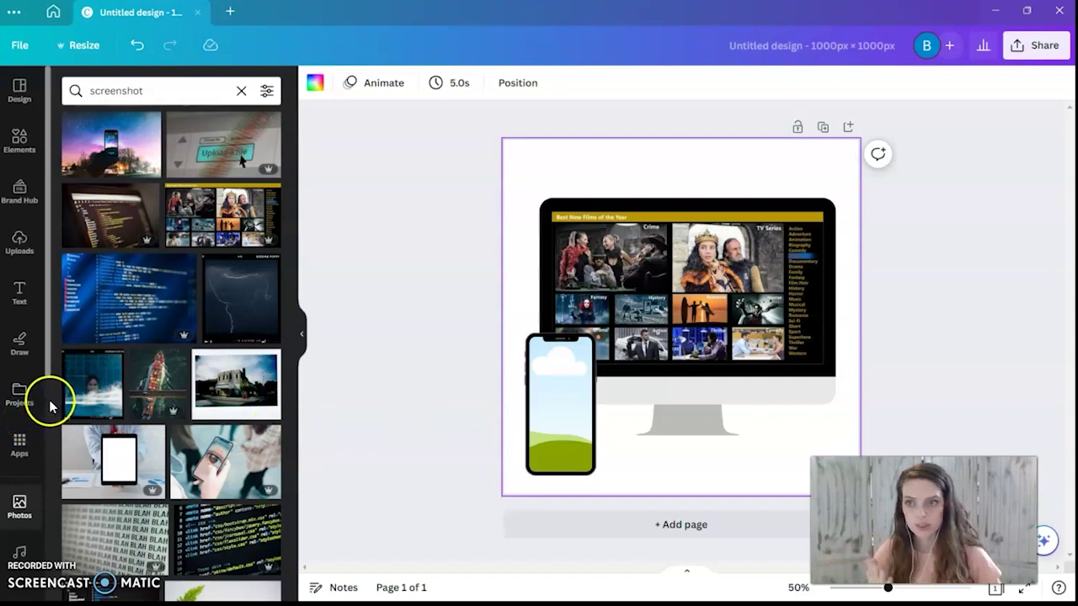
scroll(23, 310, "down", 1)
scroll(23, 310, "down", 4)
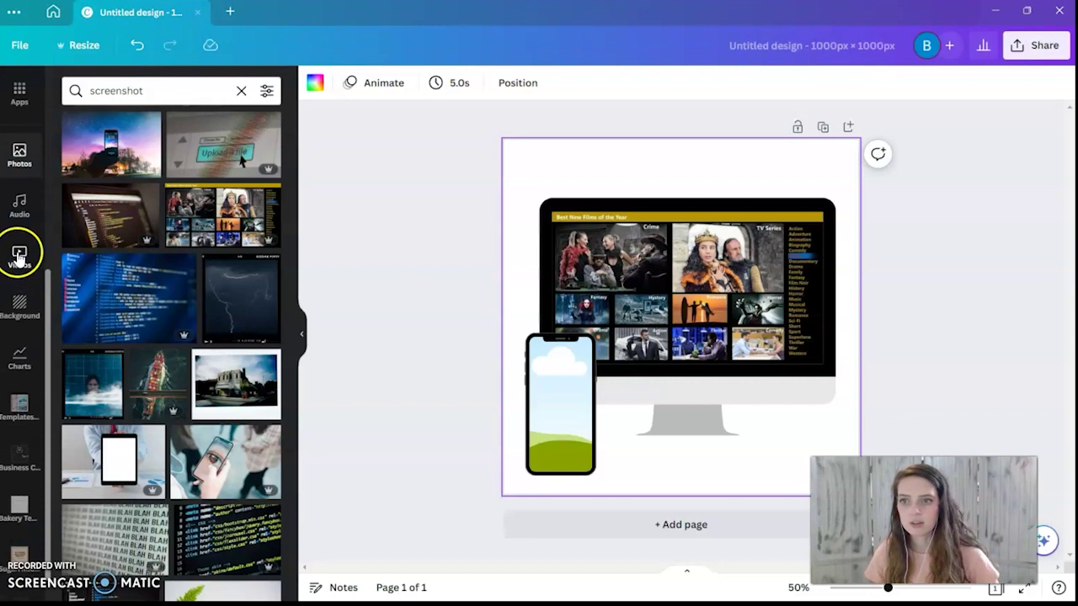
left_click(19, 256)
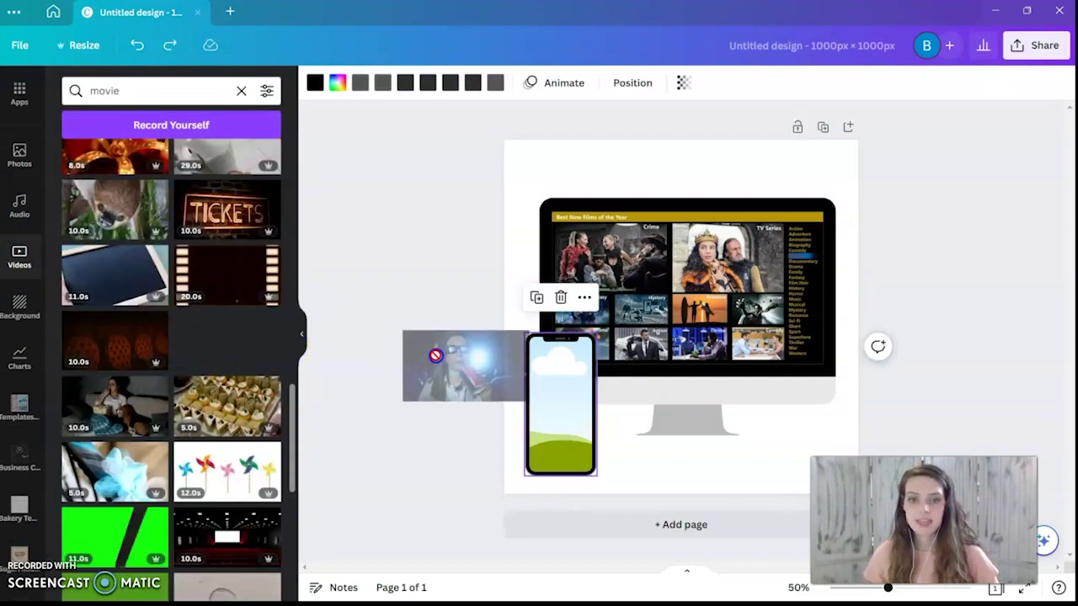
left_click_drag(435, 356, 565, 414)
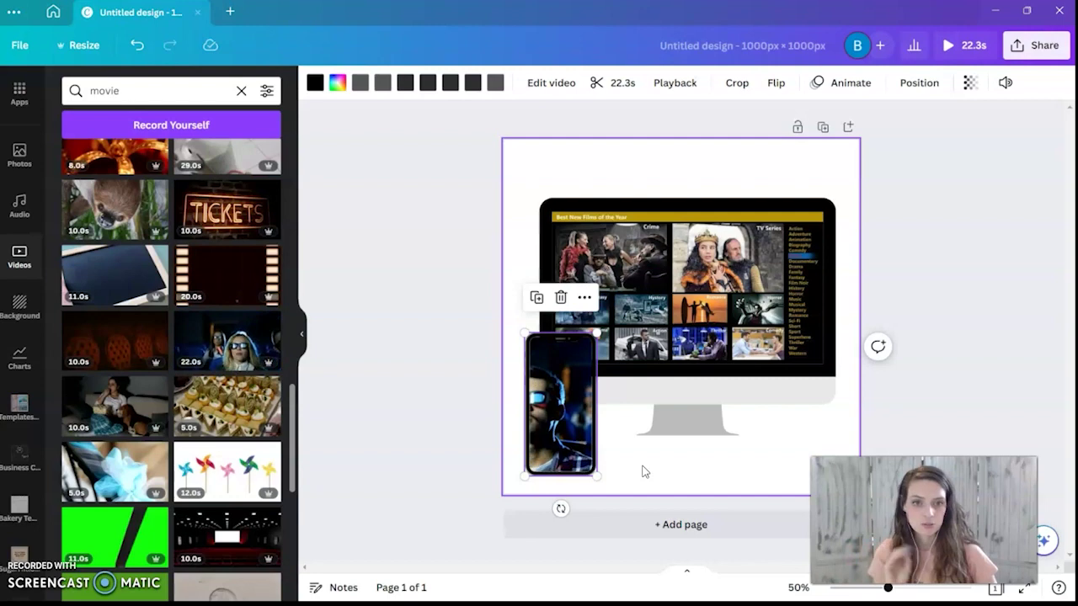
Step: Reposition the video inside the phone frame so the man in glasses is centered on the phone's screen
double_click(579, 444)
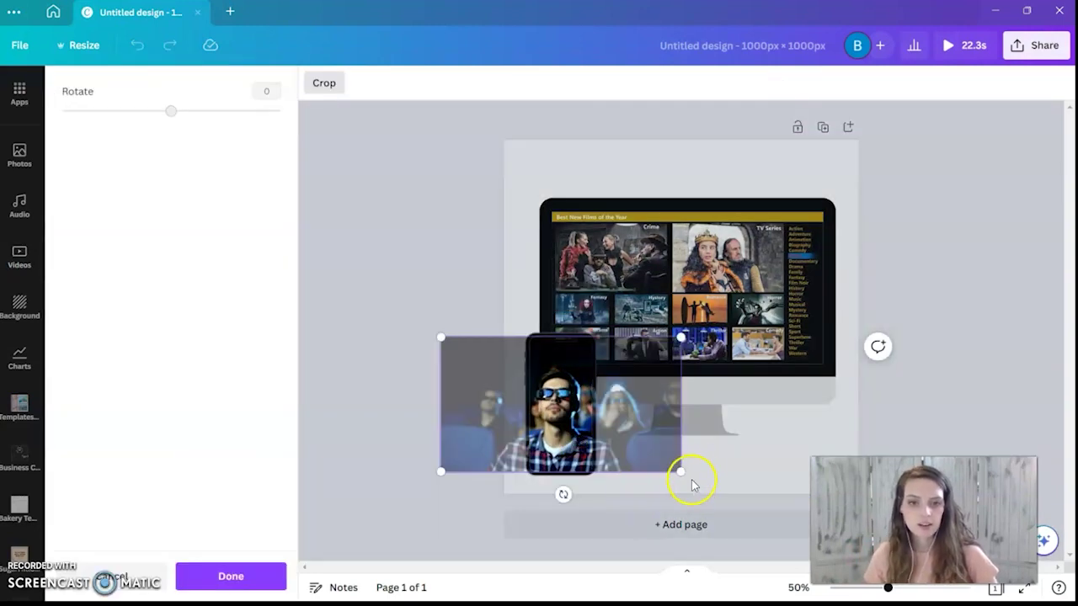
left_click_drag(658, 443, 636, 432)
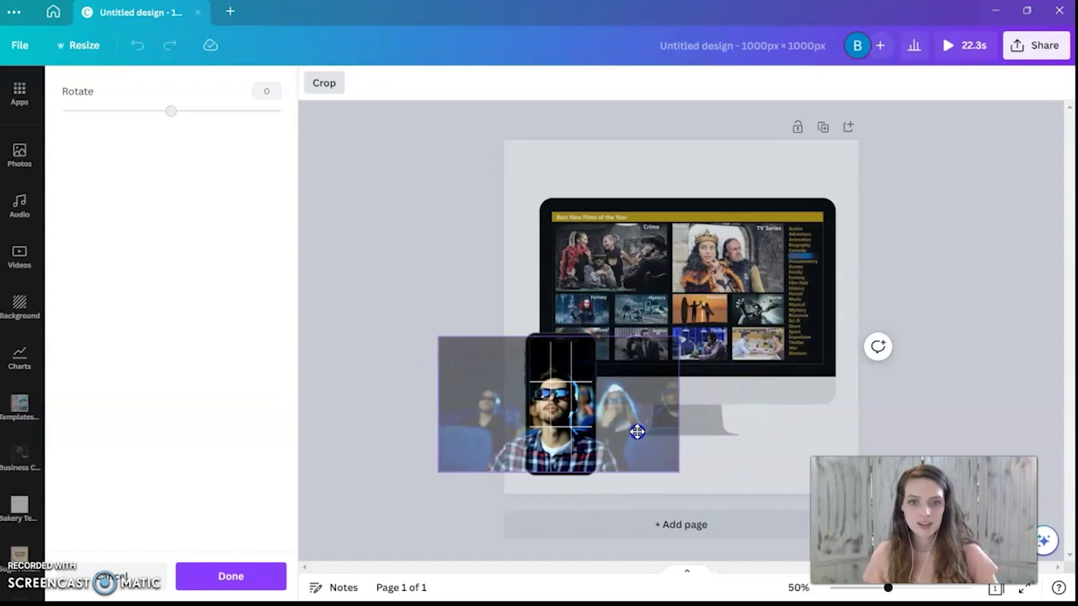
left_click(722, 479)
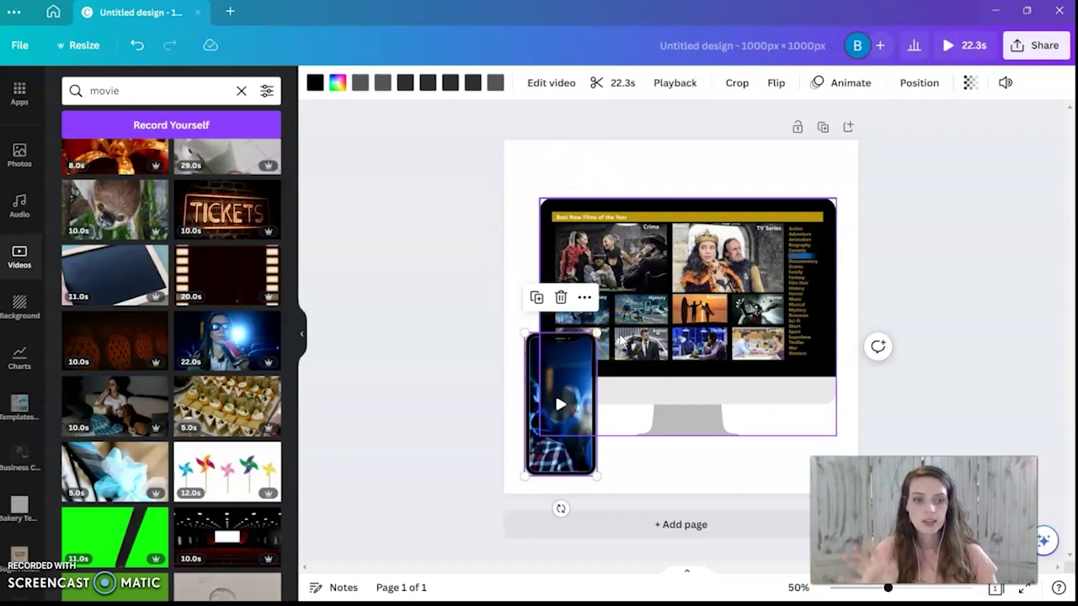
Step: Trim the phone frame's video at its end and its start to a length of 10.0 s
left_click(577, 413)
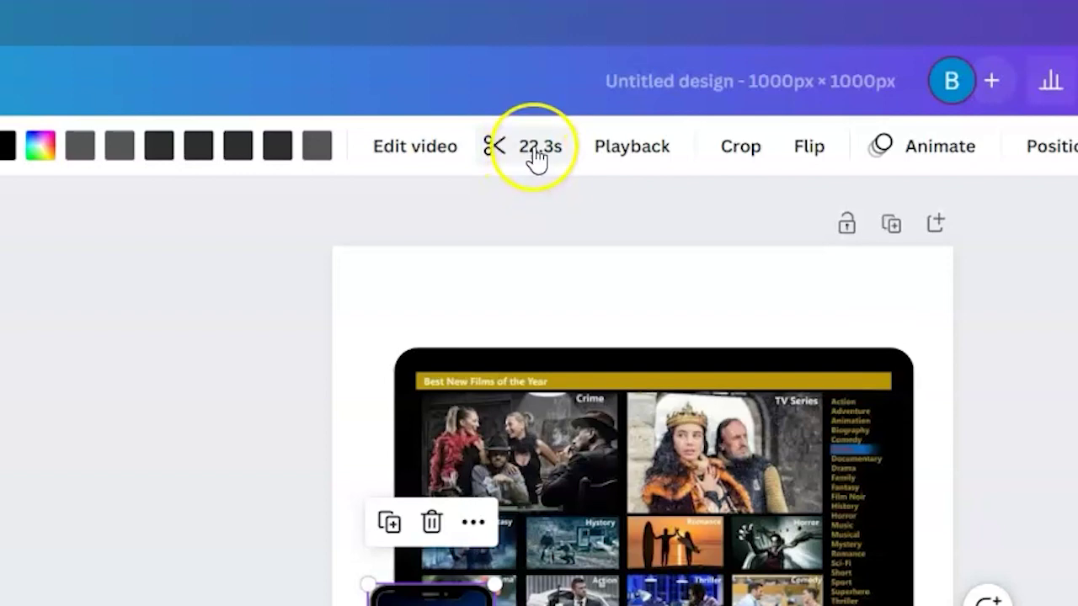
left_click(536, 158)
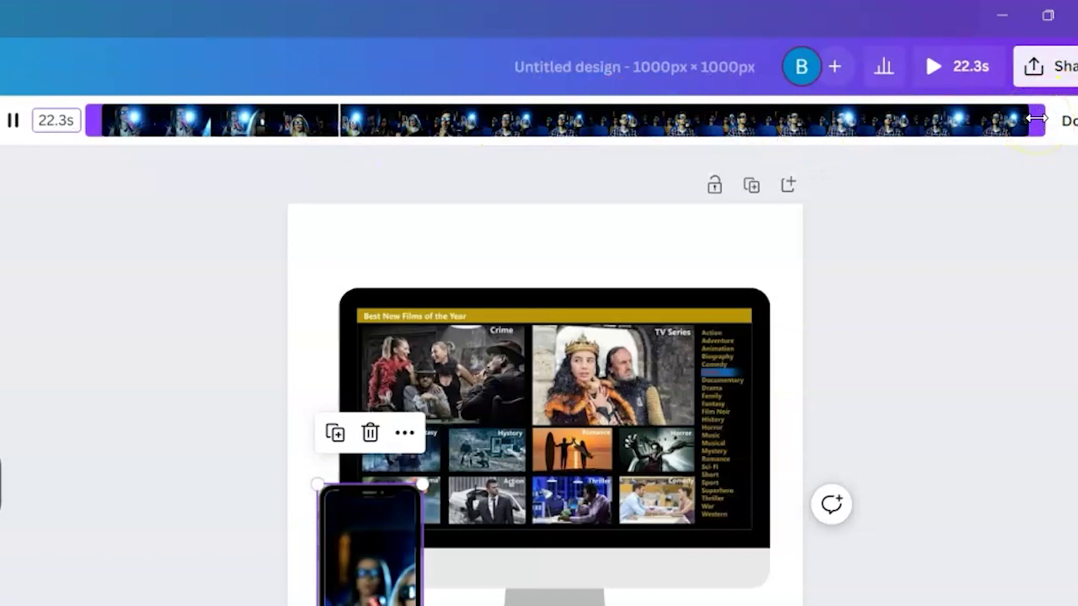
left_click_drag(1035, 118, 440, 156)
left_click(53, 121)
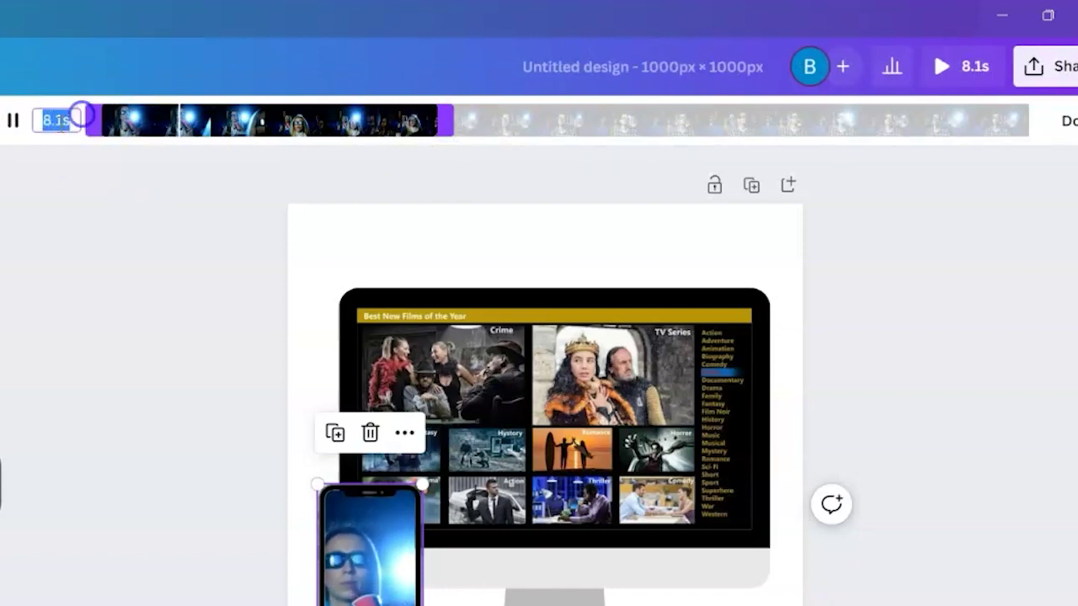
left_click_drag(449, 126, 483, 121)
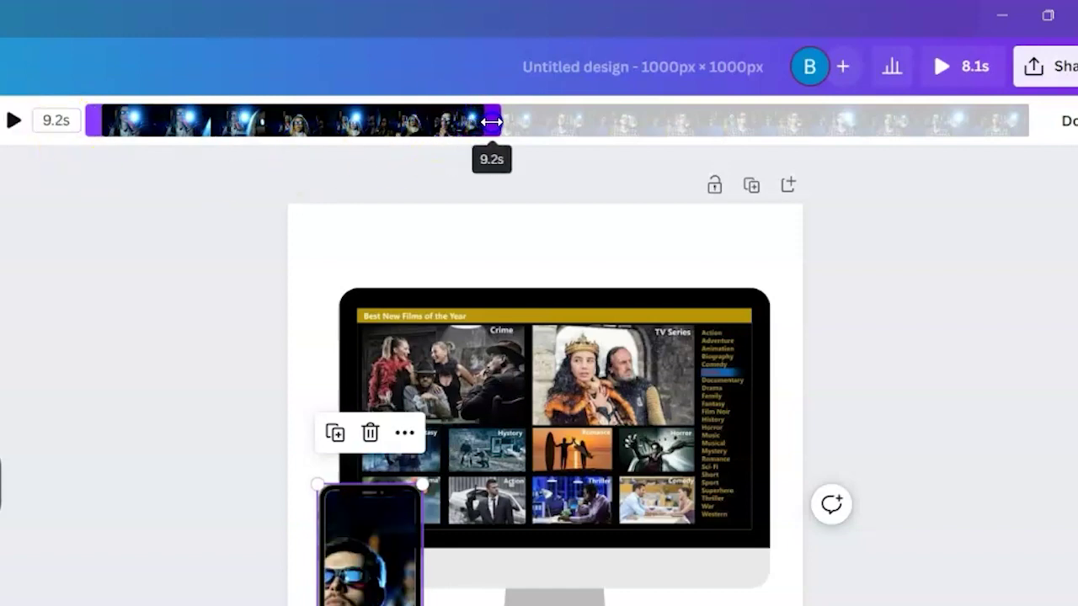
left_click_drag(512, 124, 756, 125)
key("space")
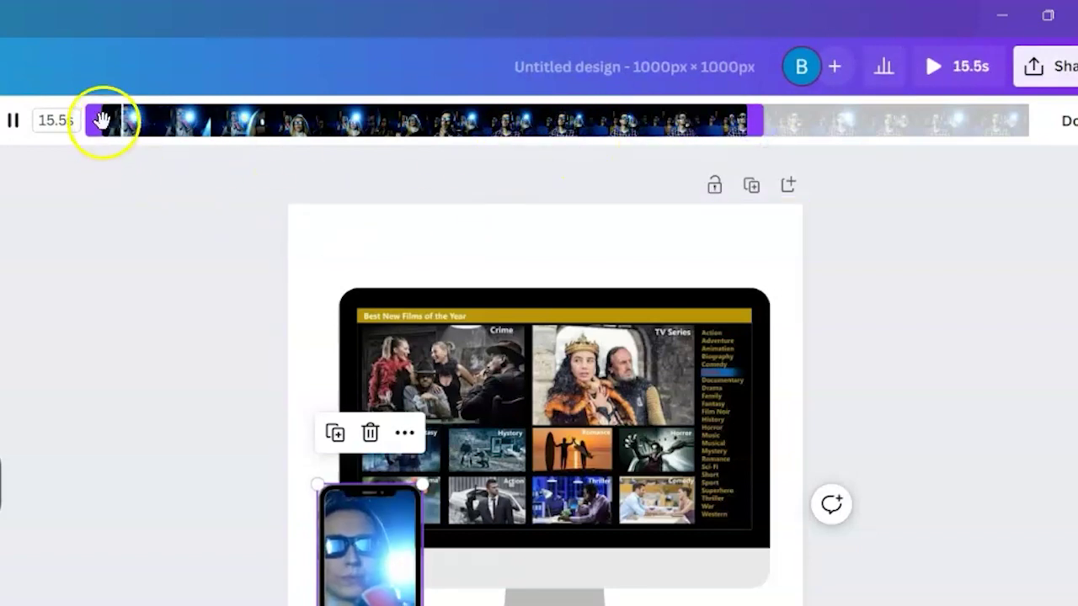
left_click_drag(92, 121, 319, 118)
left_click(289, 181)
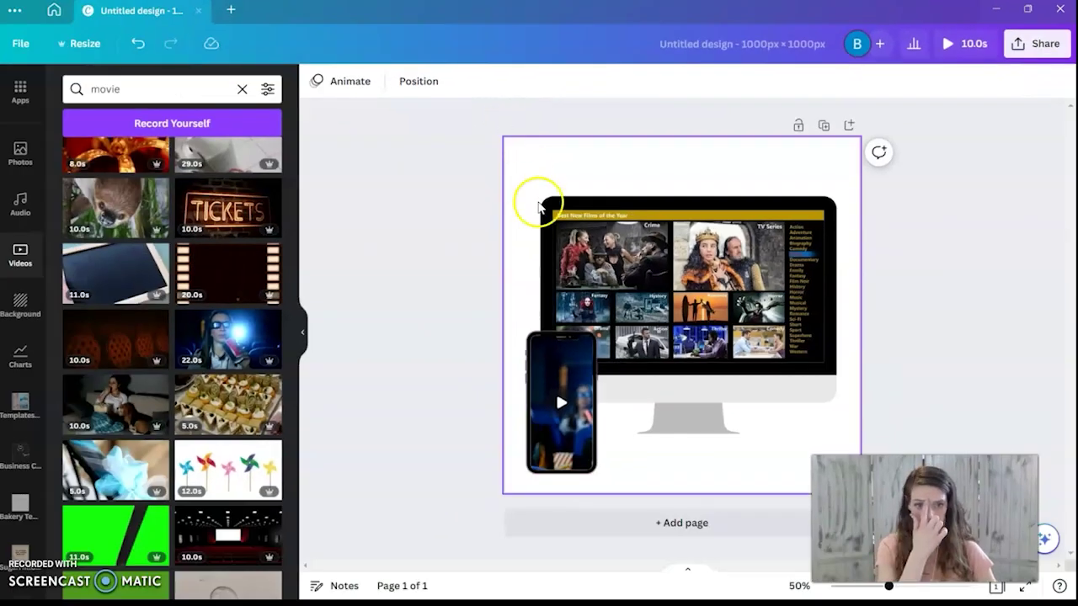
Step: Mute the video in the phone frame by lowering its volume fully
left_click(551, 375)
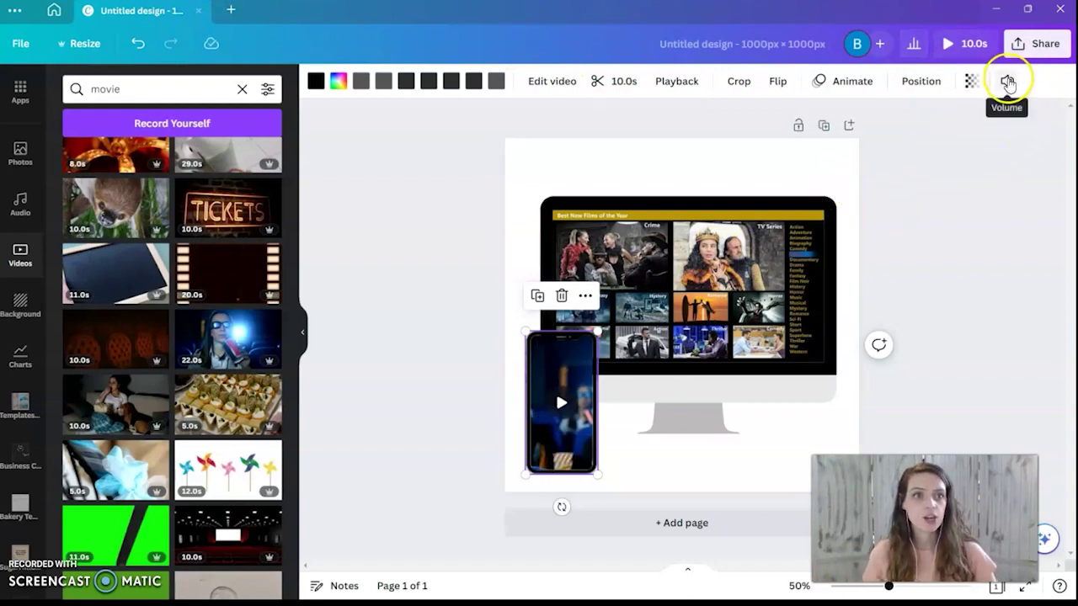
left_click(1008, 81)
left_click_drag(991, 149, 722, 168)
left_click(1008, 97)
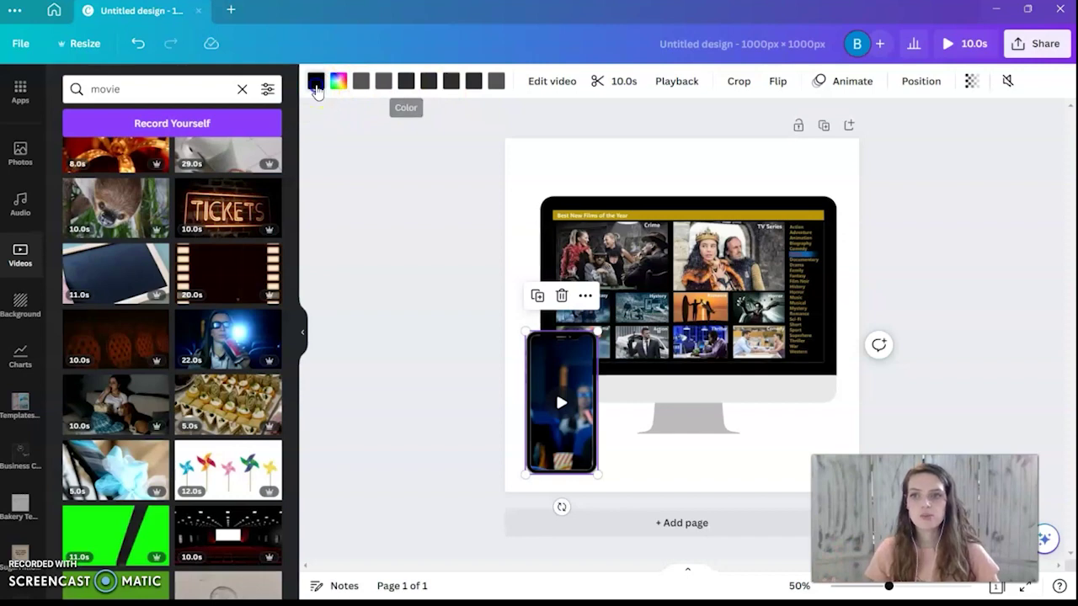
Step: Recolor the phone frame's body pink and its small details red, peach, yellow, rose, mint and tan
left_click(316, 86)
left_click(115, 310)
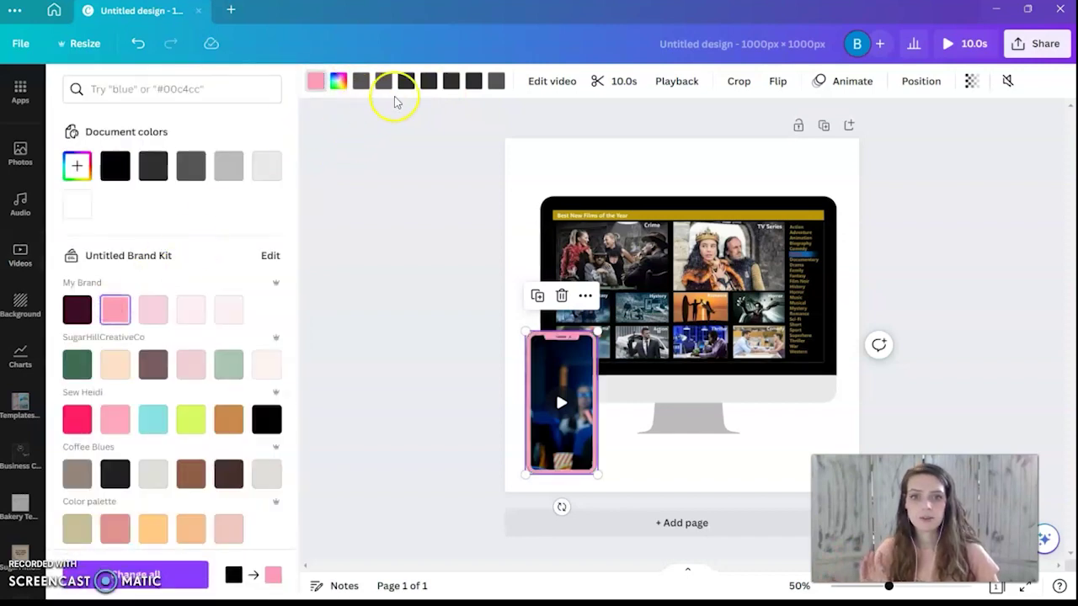
left_click(360, 81)
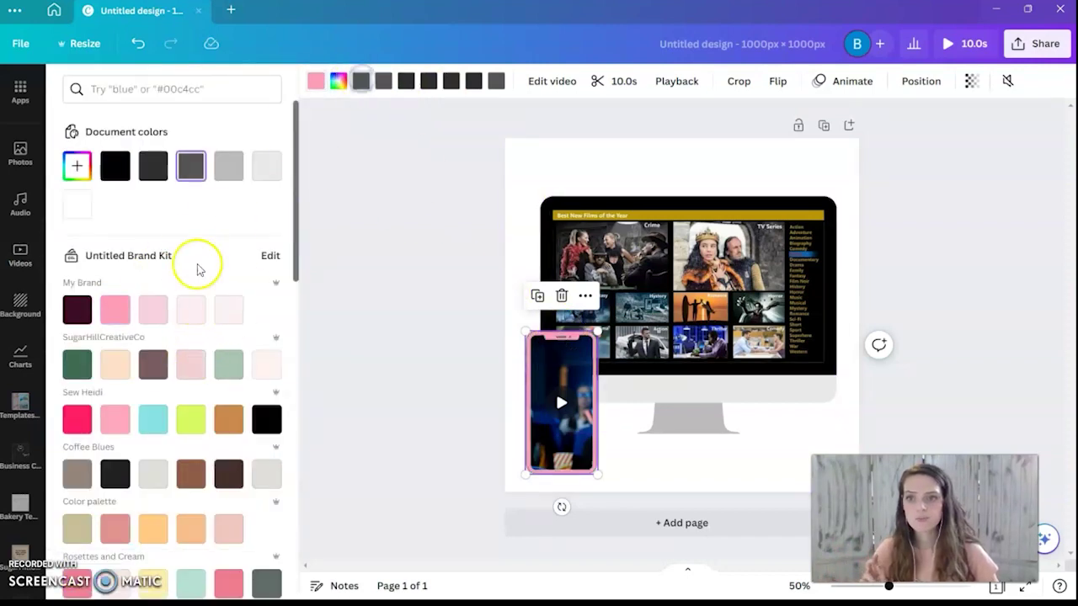
left_click(150, 589)
left_click(427, 82)
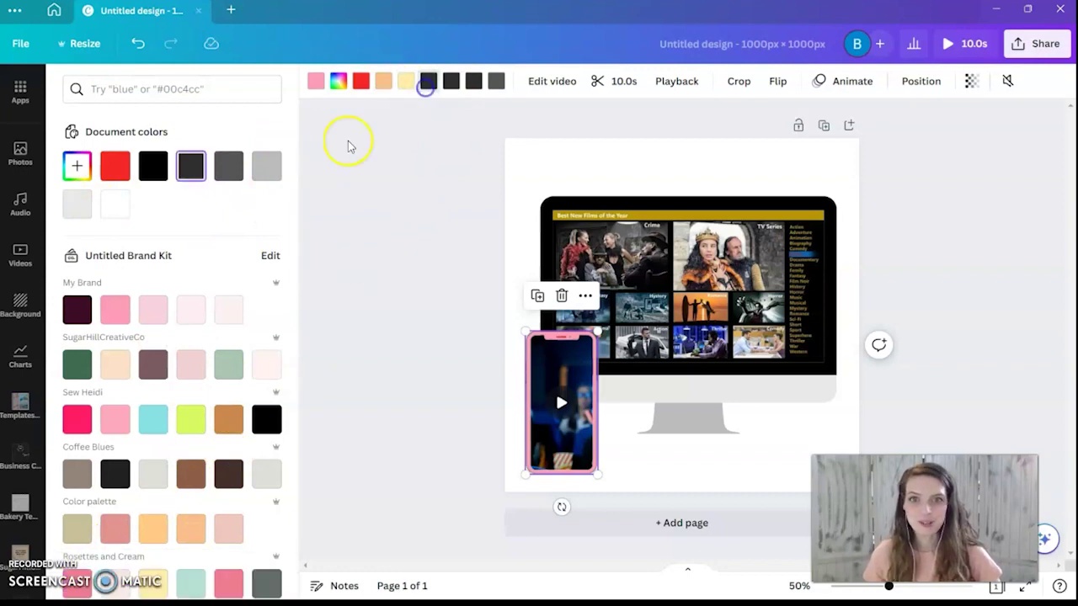
left_click(307, 425)
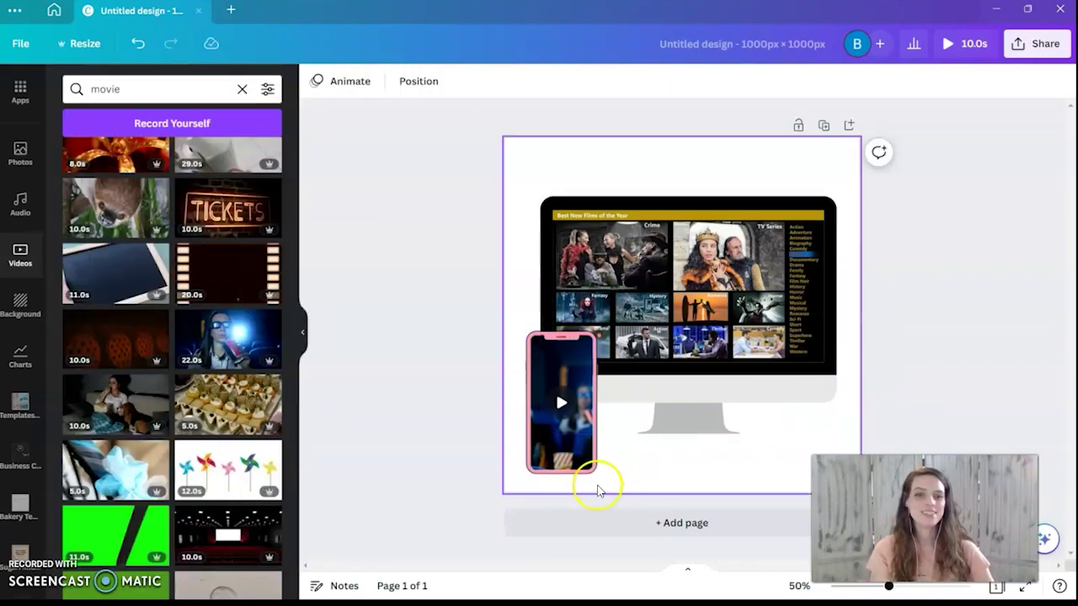
left_click(589, 466)
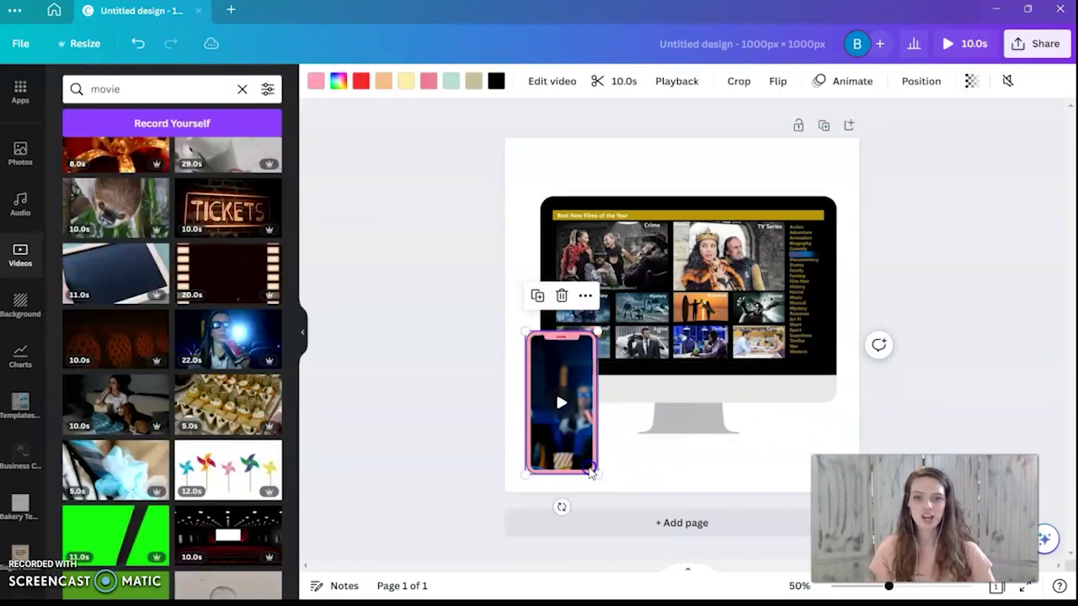
left_click(681, 421)
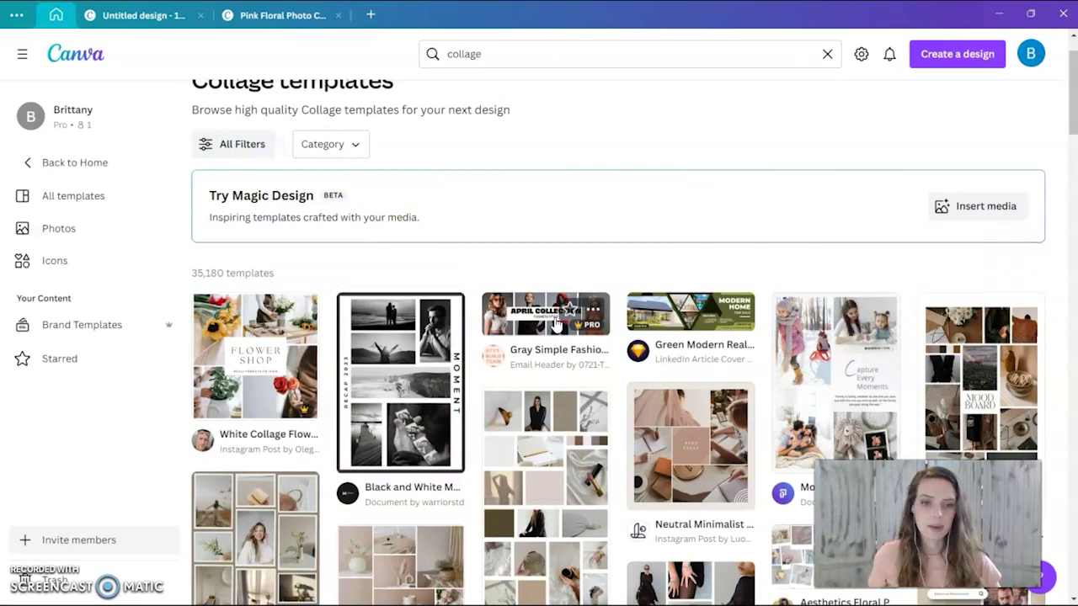
Step: Look through the photo layouts of the "collage" template search results
scroll(555, 324, "down", 3)
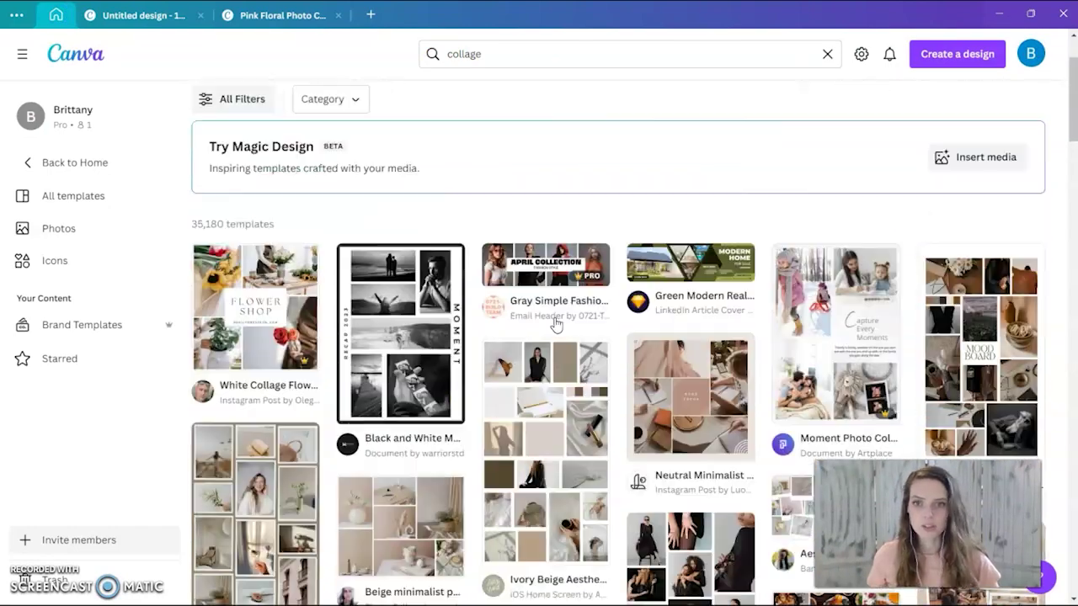
scroll(604, 257, "up", 2)
scroll(604, 257, "up", 2)
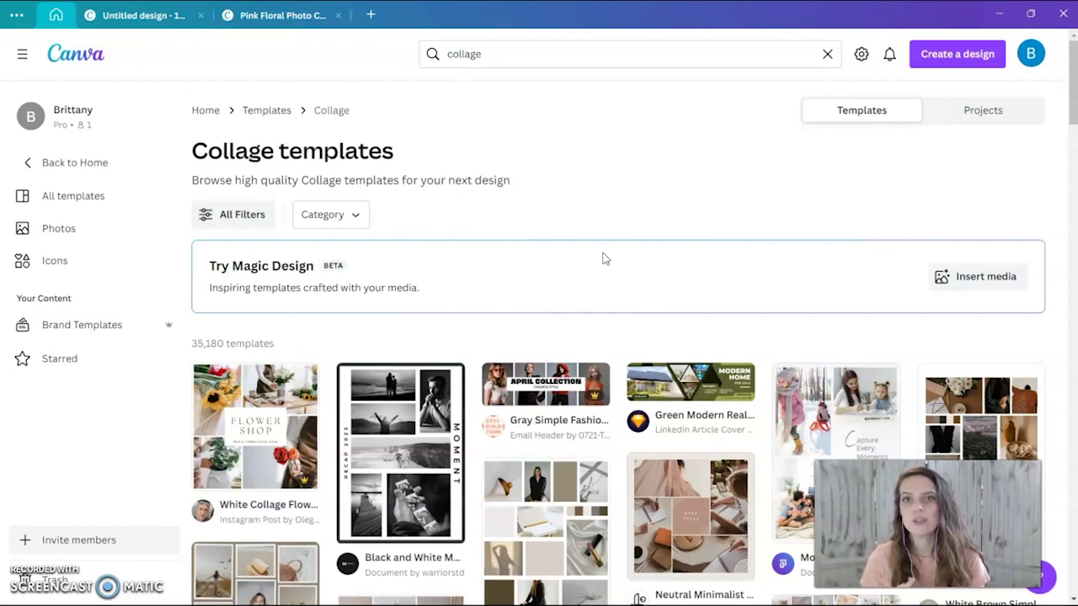
left_click(513, 57)
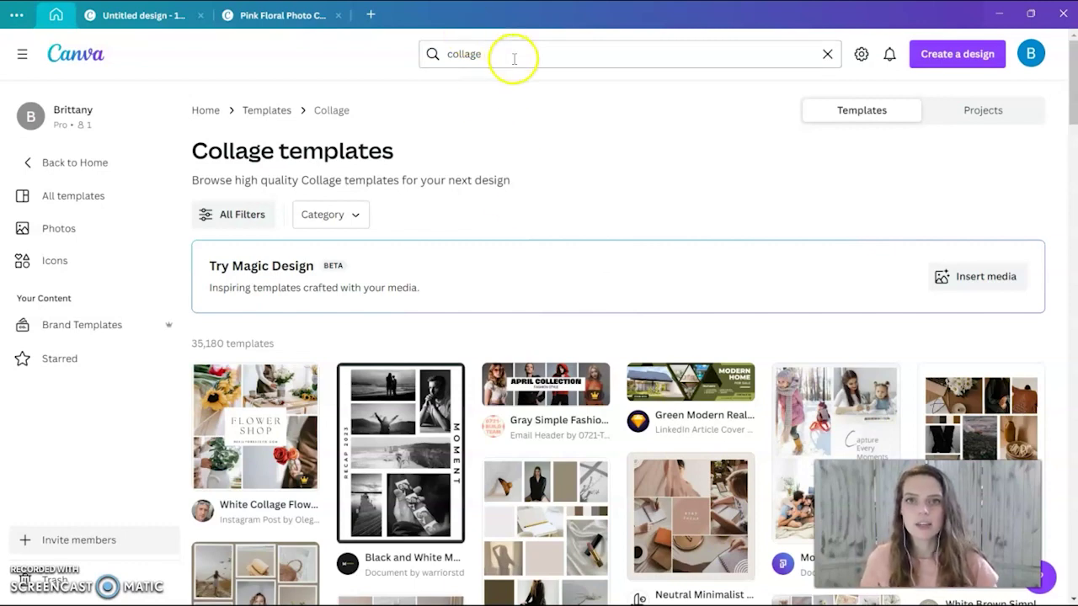
scroll(468, 182, "down", 2)
left_click(900, 133)
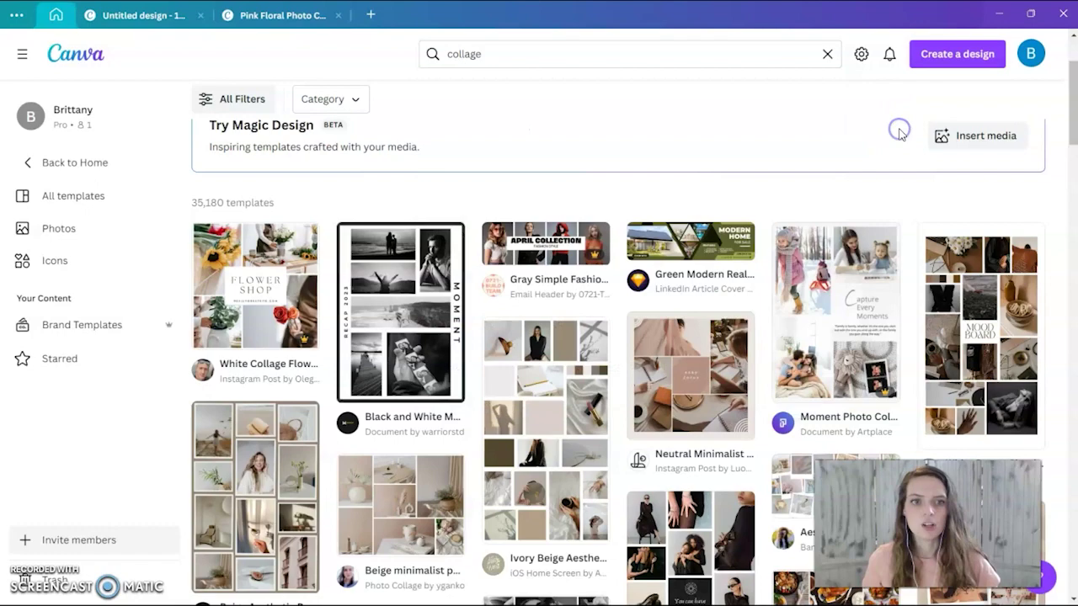
Step: Browse further through the collage templates and preview the White Simple Beauty Collage Instagram Post
scroll(842, 211, "down", 7)
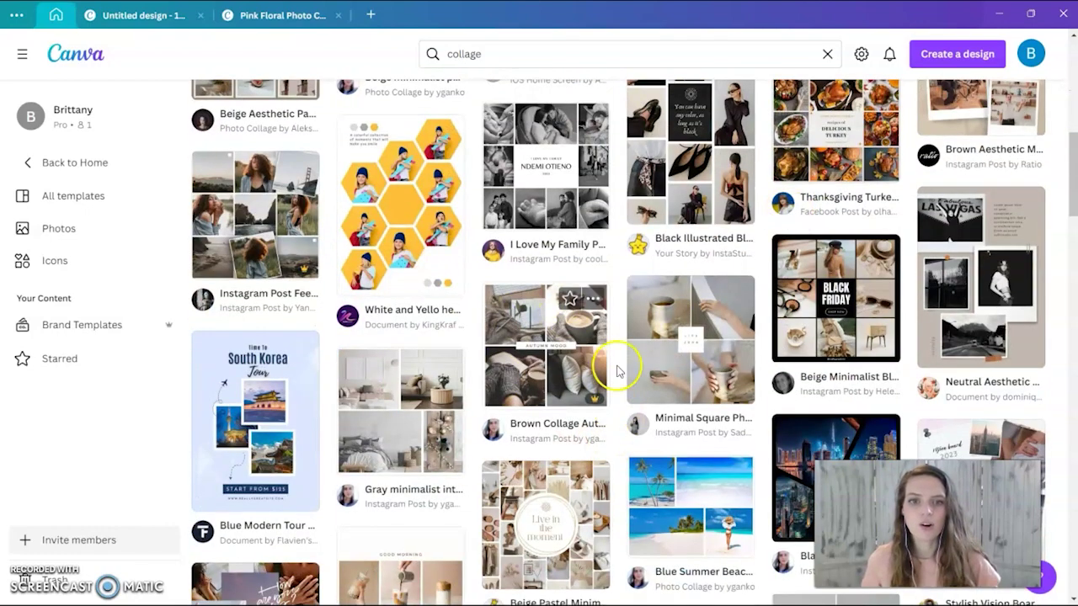
scroll(746, 534, "down", 3)
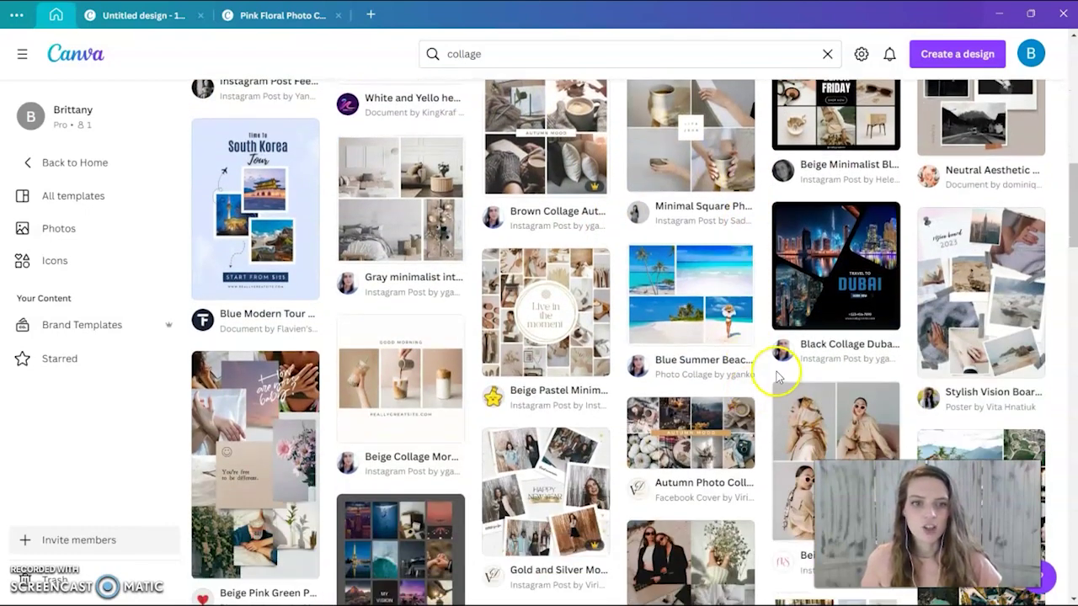
scroll(770, 368, "down", 2)
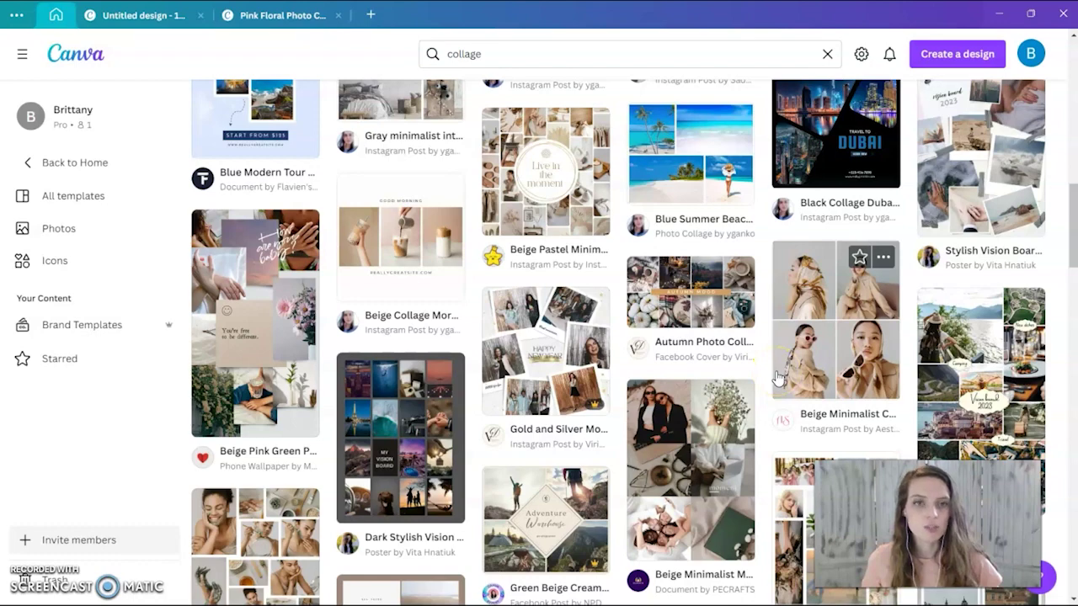
scroll(779, 379, "down", 1)
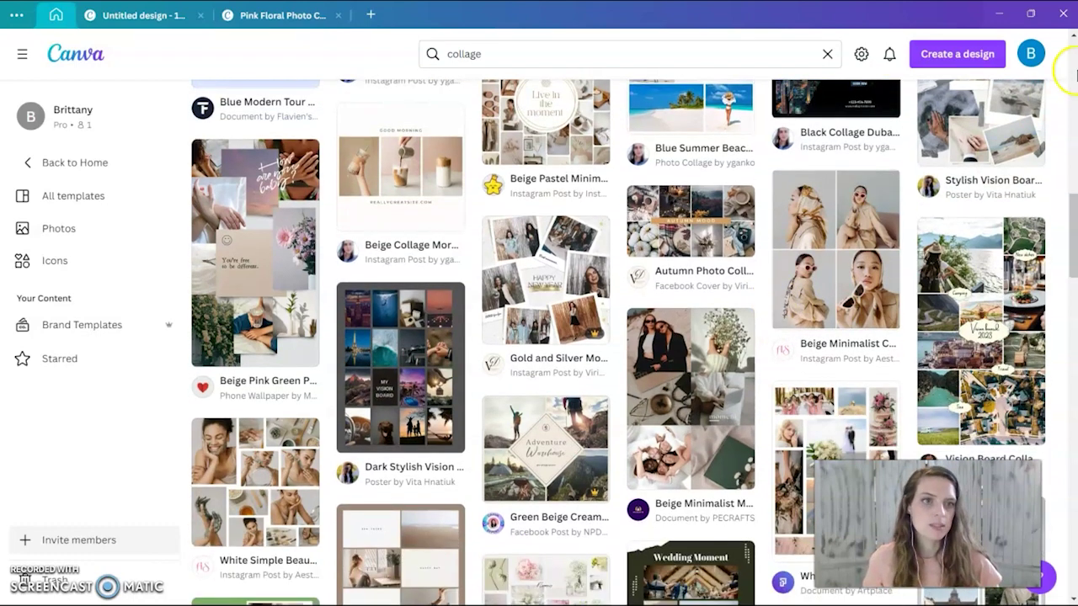
scroll(630, 397, "down", 3)
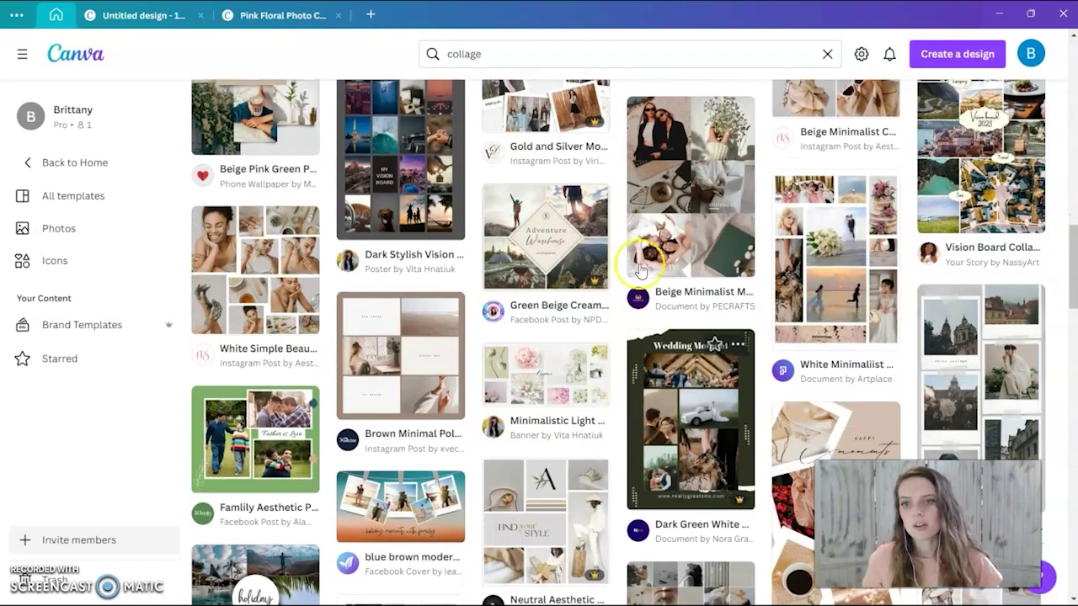
left_click(244, 286)
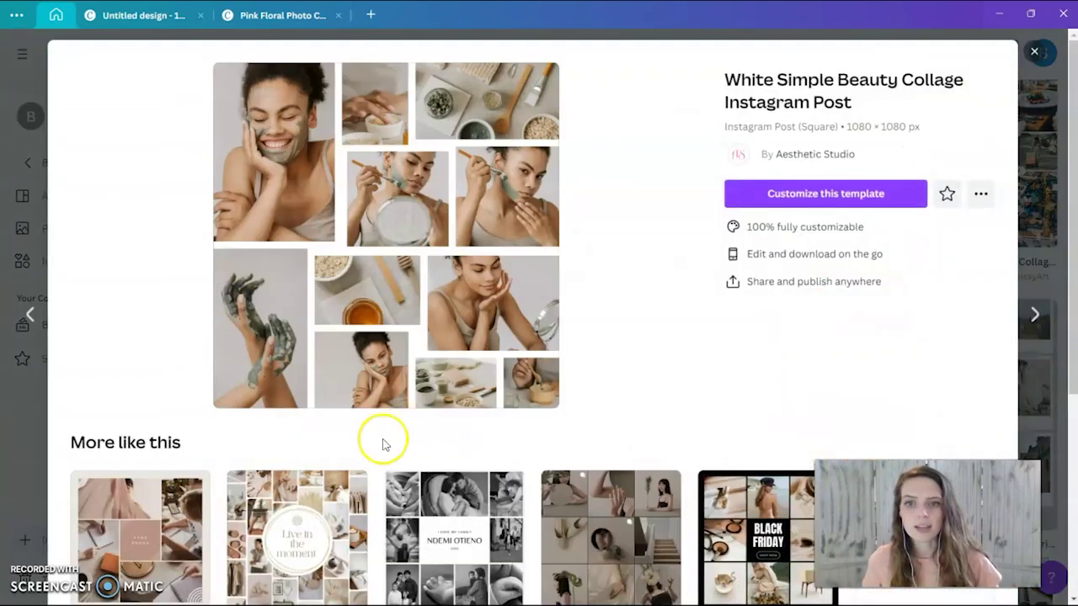
left_click(1029, 50)
Step: Search the templates for "workbook cover" and look through the cover designs for photo frames
scroll(481, 344, "up", 8)
scroll(492, 352, "up", 3)
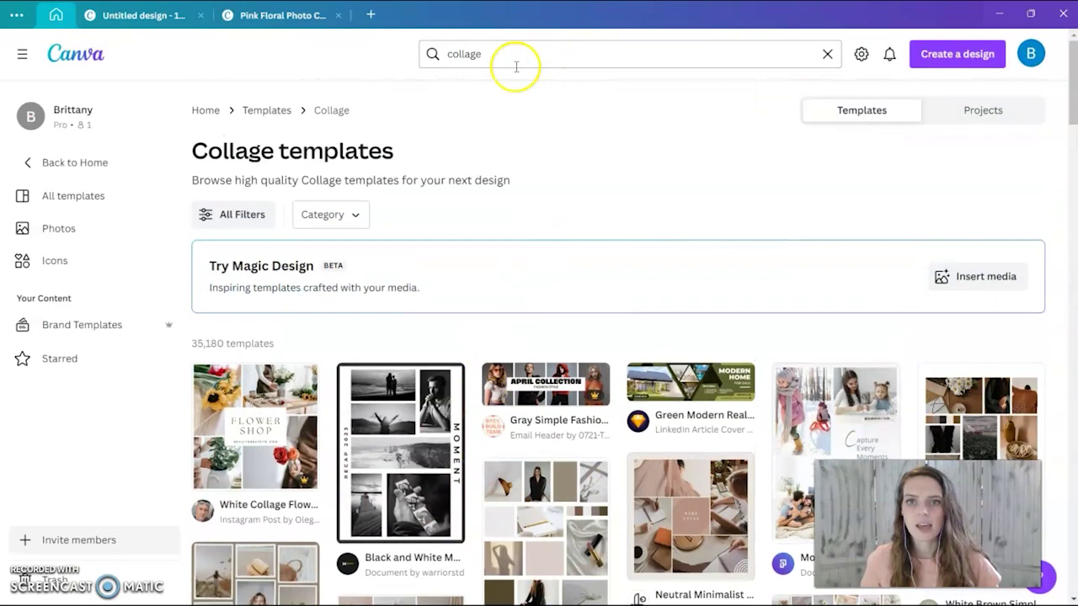
left_click(541, 53)
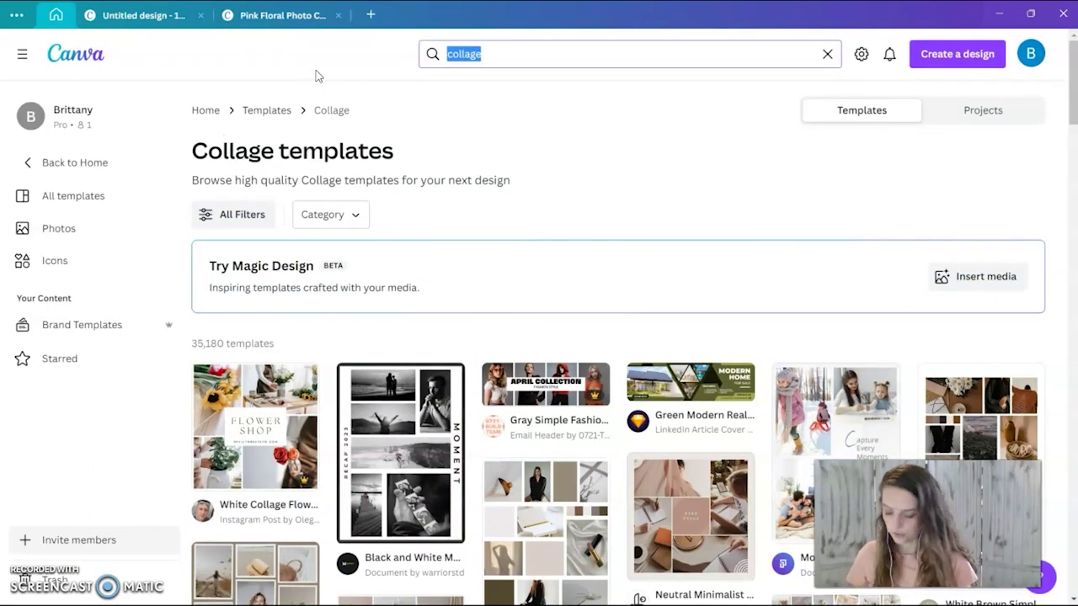
type("workbook")
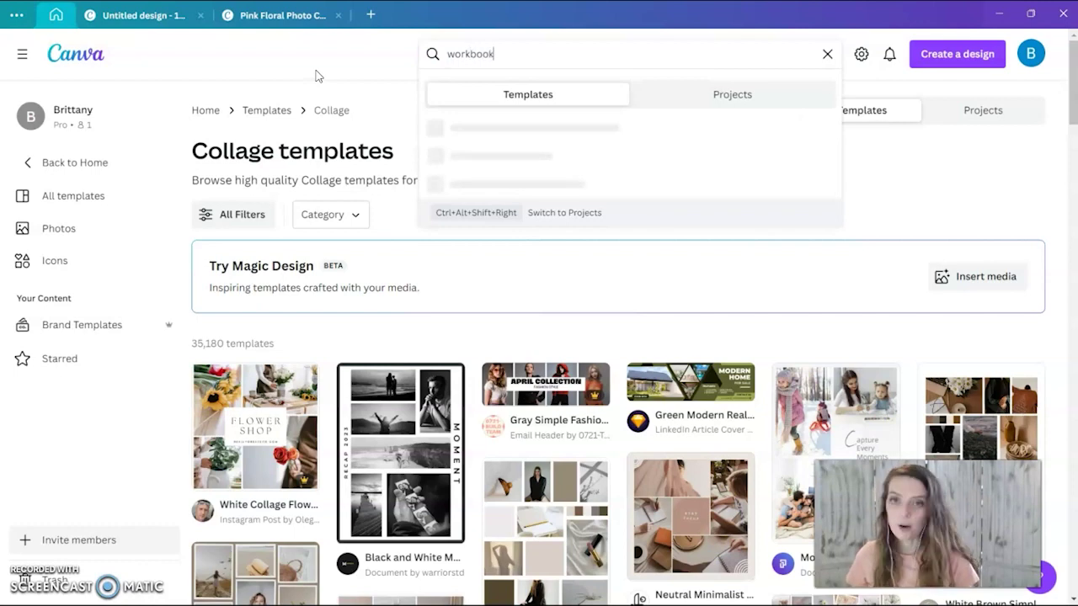
type(" cover")
key("Return")
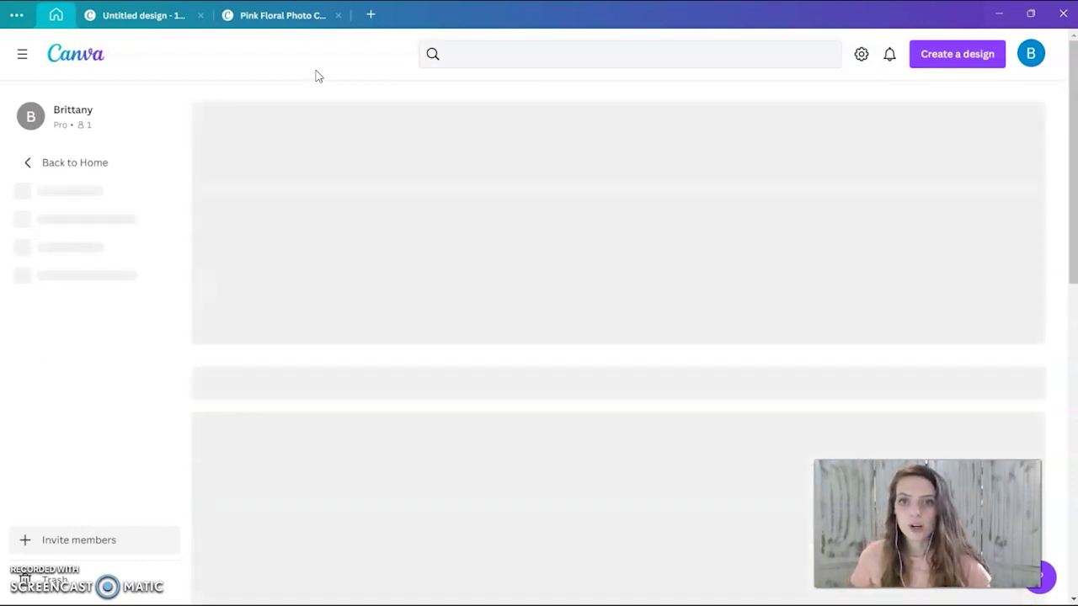
scroll(704, 258, "down", 2)
scroll(704, 259, "down", 1)
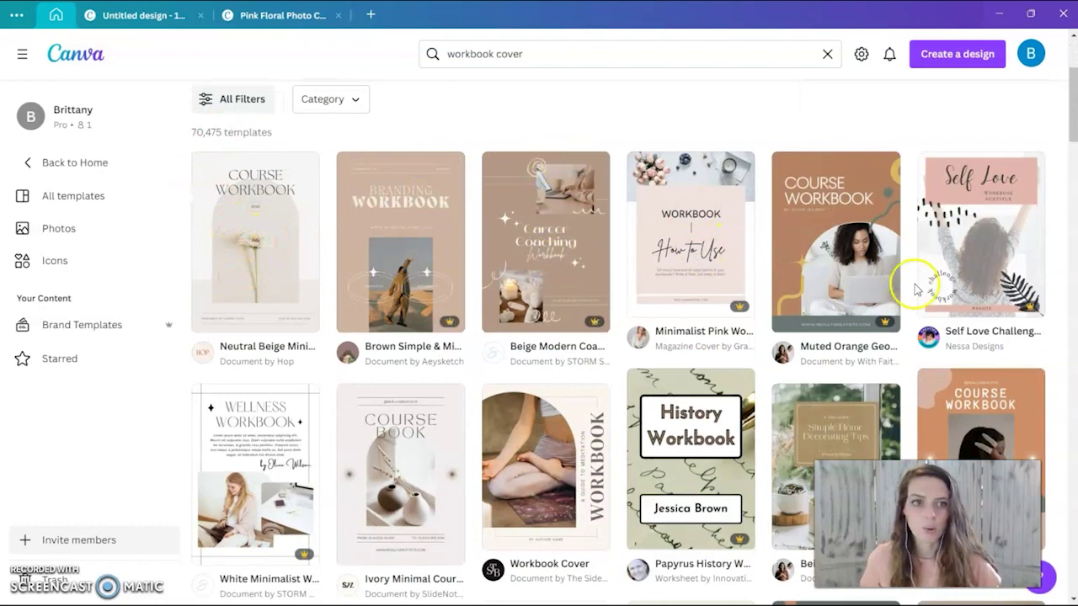
scroll(706, 326, "down", 2)
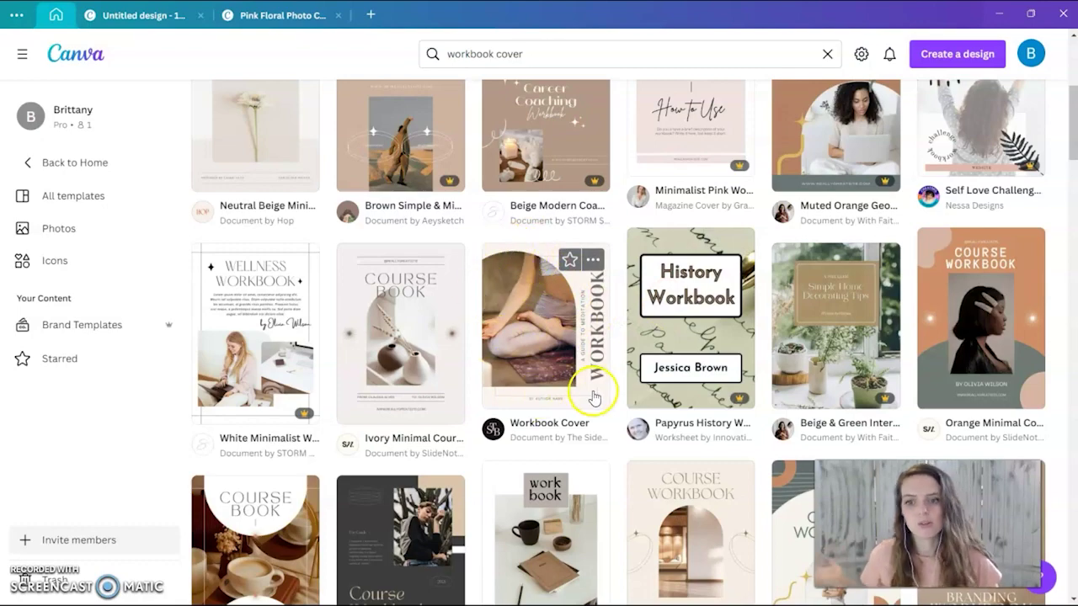
Step: Search the templates for "social media" and look through the post designs for photo frames
scroll(589, 373, "up", 4)
left_click(541, 44)
left_click_drag(541, 45, 399, 53)
type("social media")
key("Return")
scroll(674, 136, "down", 2)
scroll(674, 137, "down", 1)
scroll(673, 138, "down", 3)
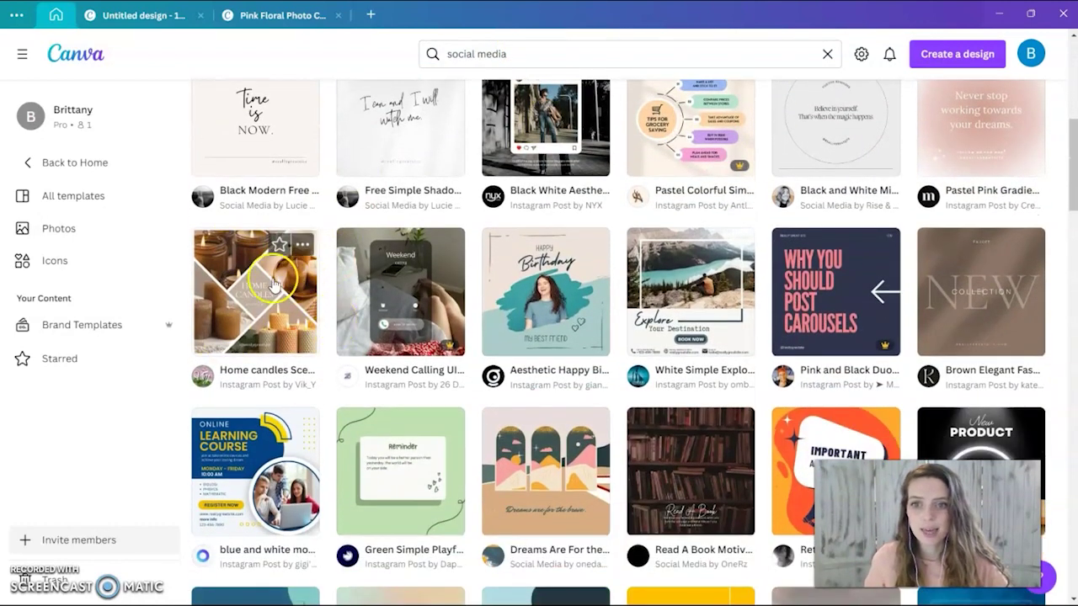
Step: Preview the Home candles photo collage template and the Dark Green Turtle Instagram post template to examine their frames
left_click(234, 301)
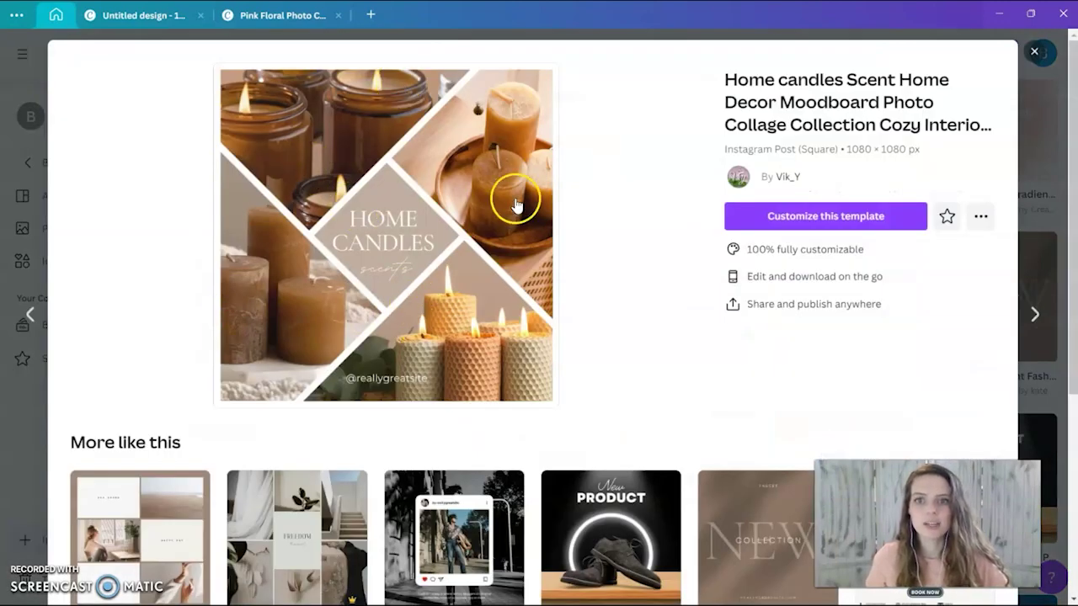
left_click(22, 167)
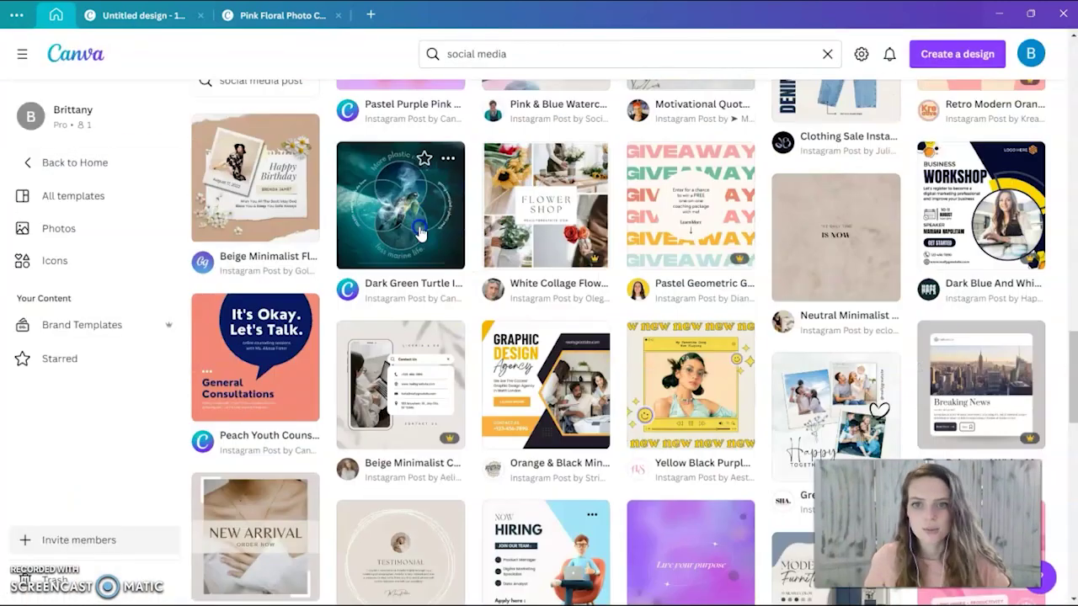
left_click(425, 244)
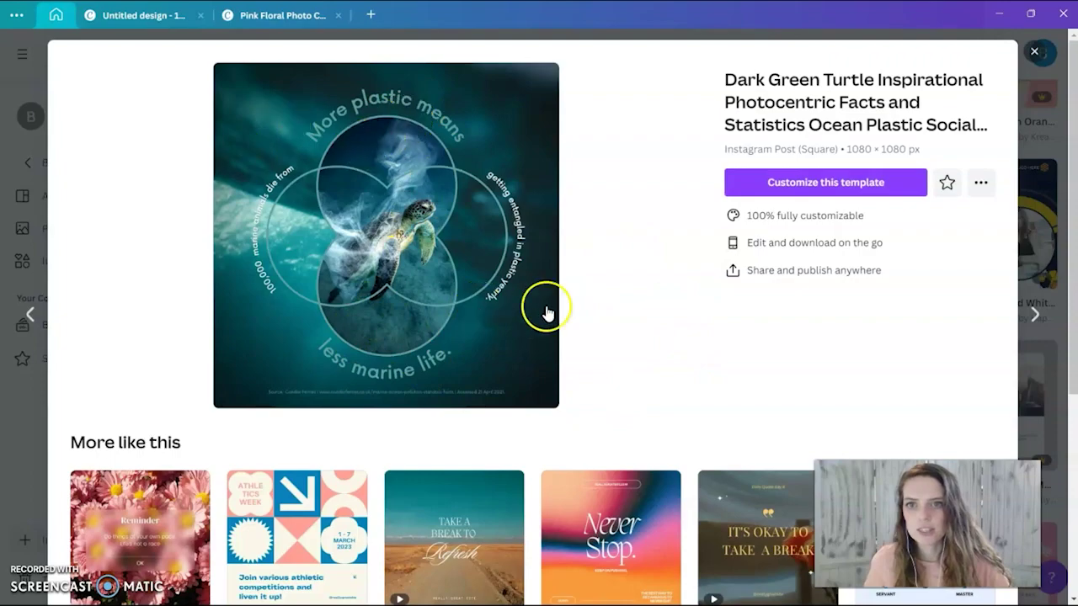
left_click(1034, 52)
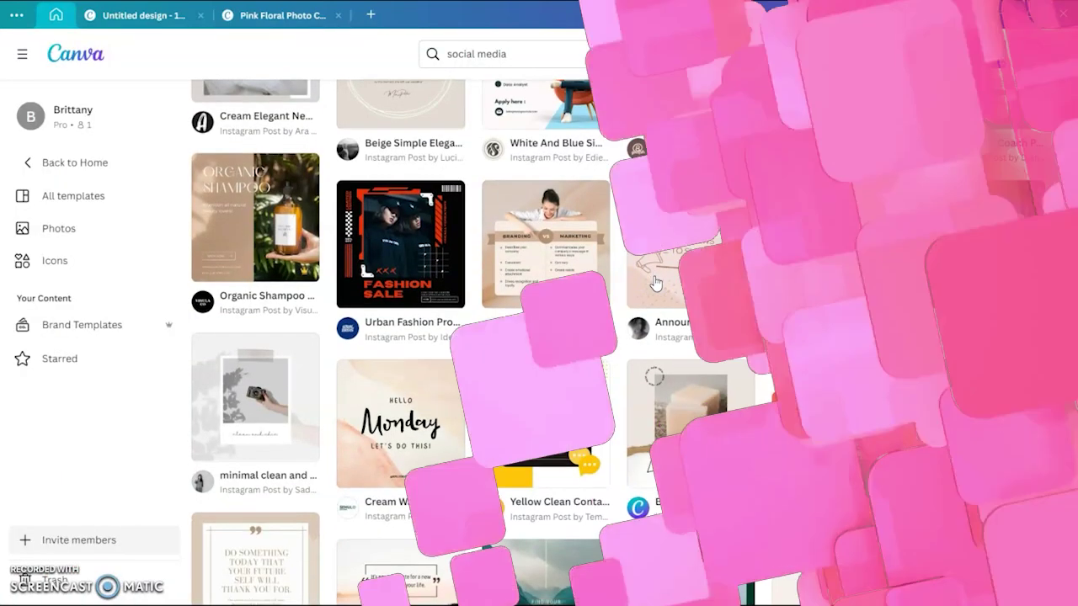